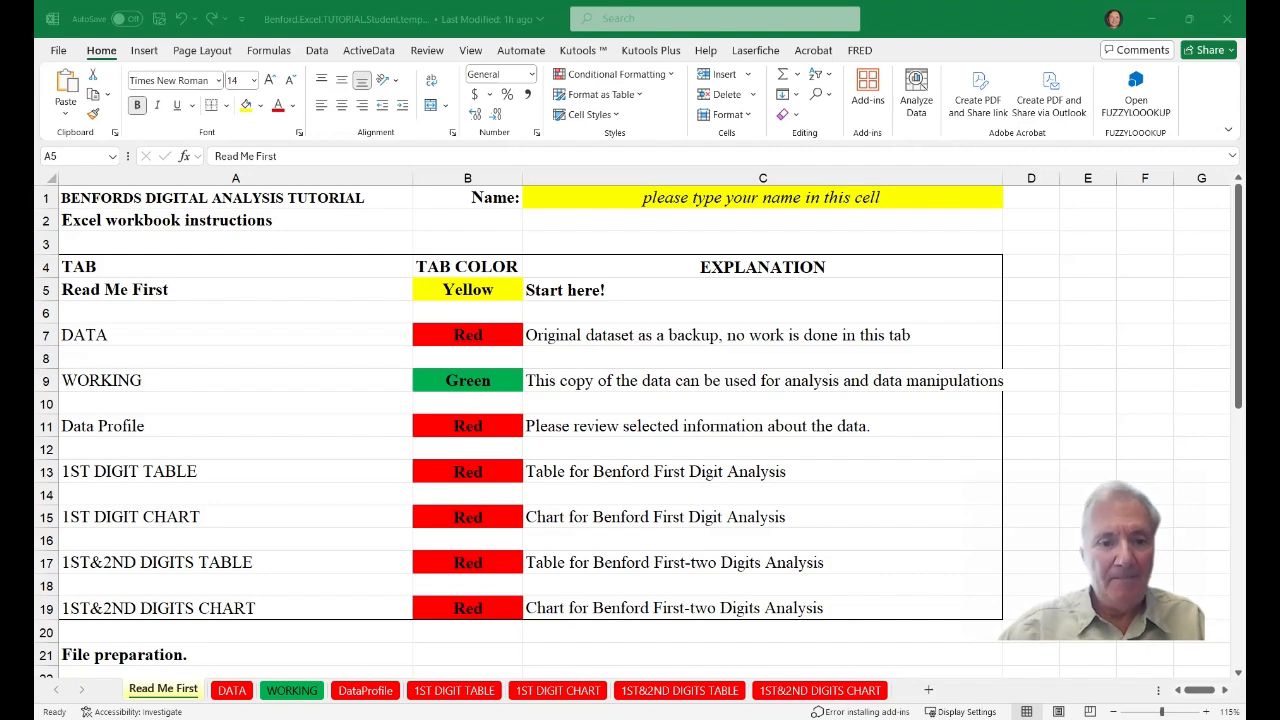
Examine the Amount, Description and Chk. No. columns on the DATA sheet, including the last record in the Amount column
left_click(232, 690)
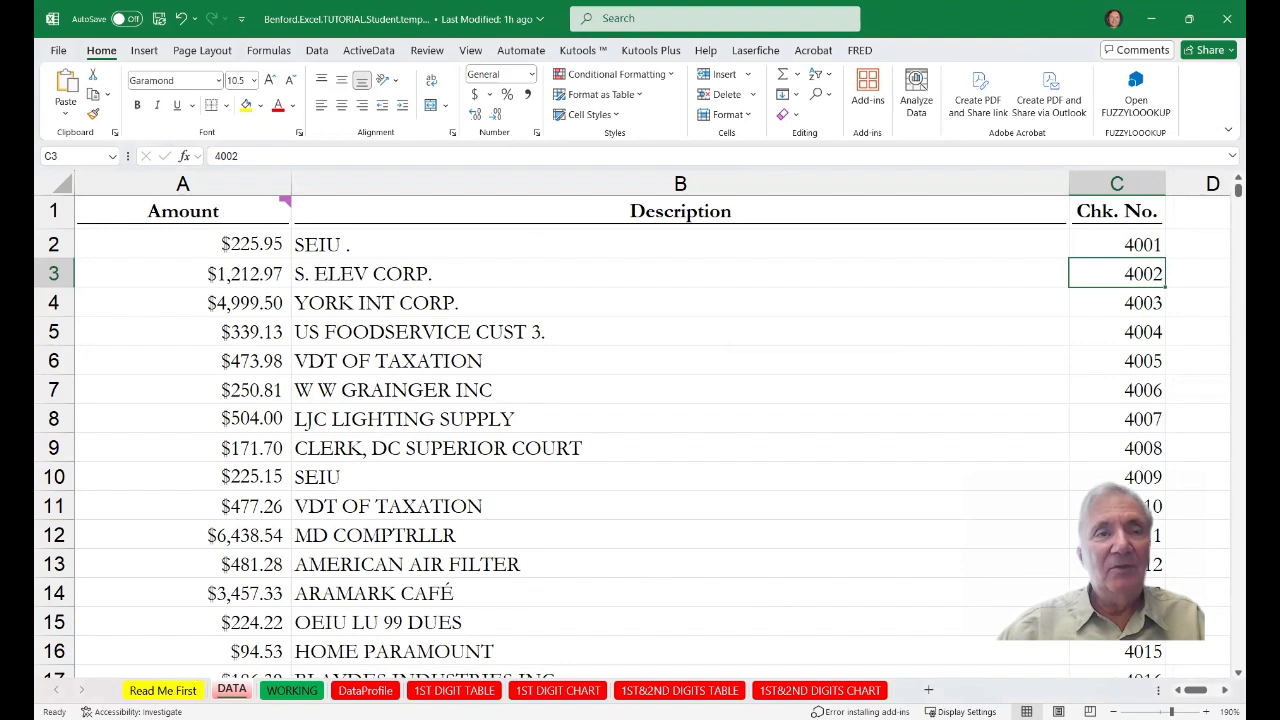
left_click(259, 232)
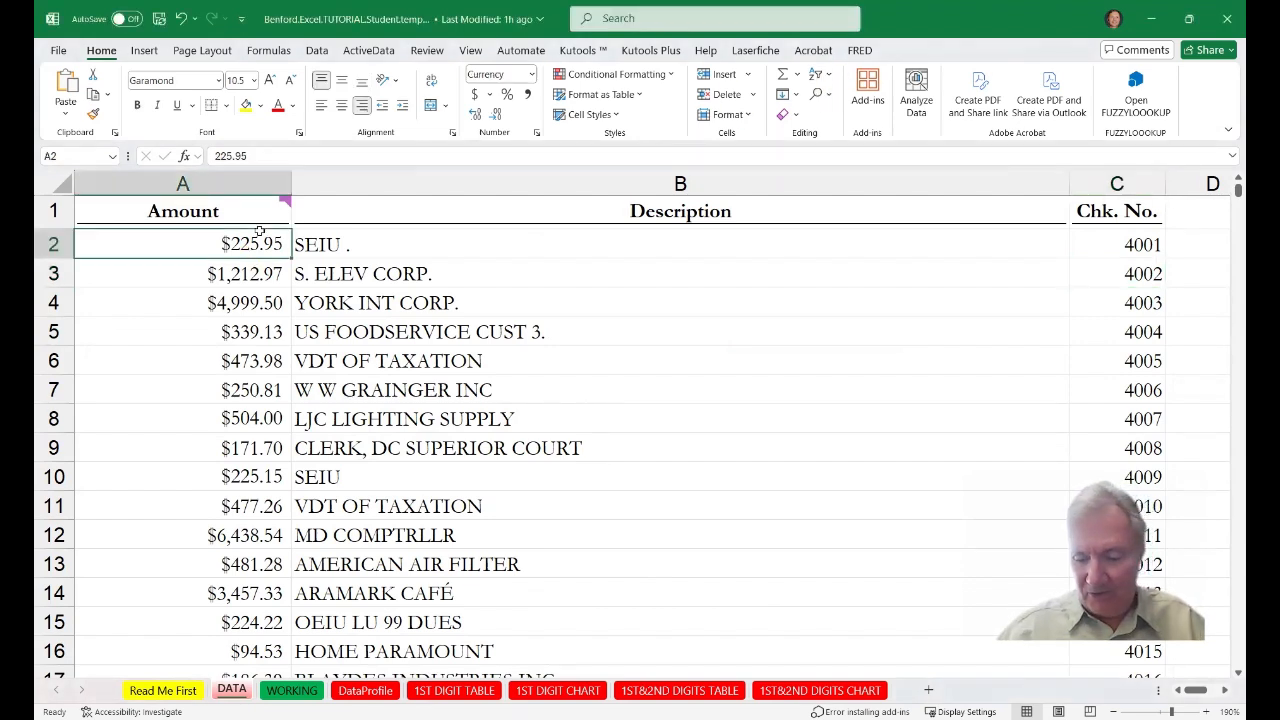
key("ctrl+Down")
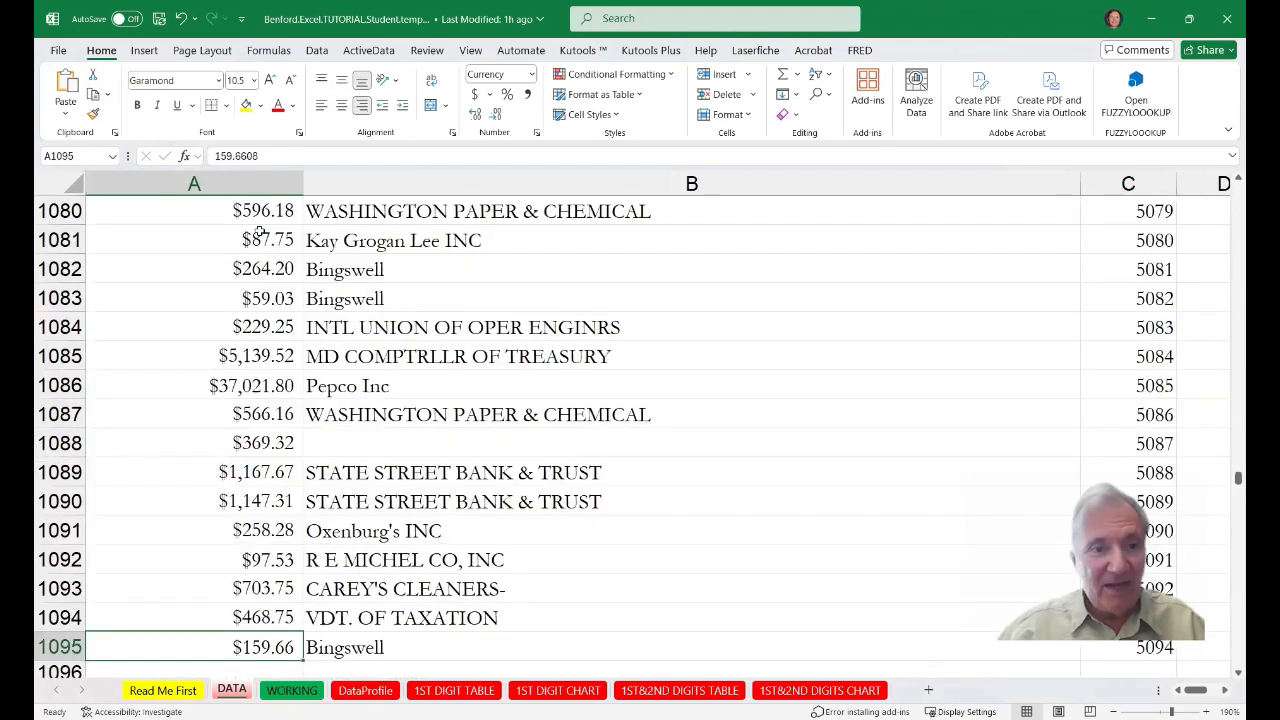
key("ctrl+Up")
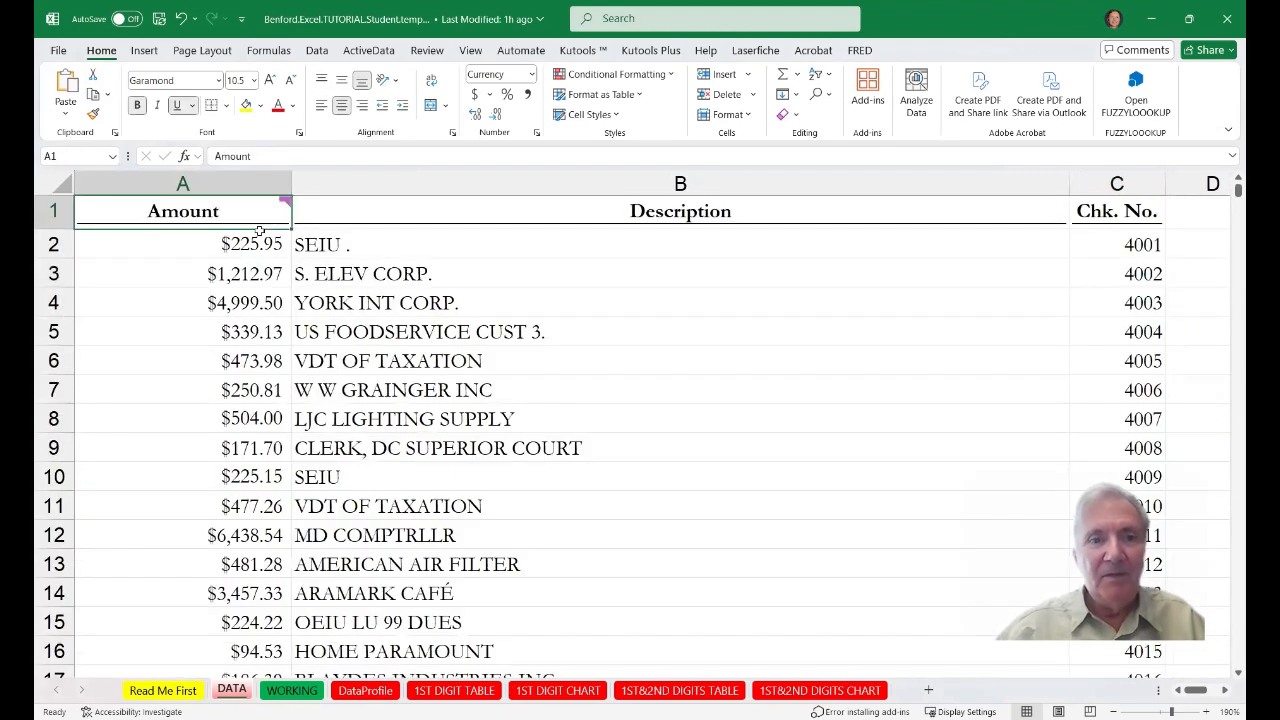
left_click(414, 244)
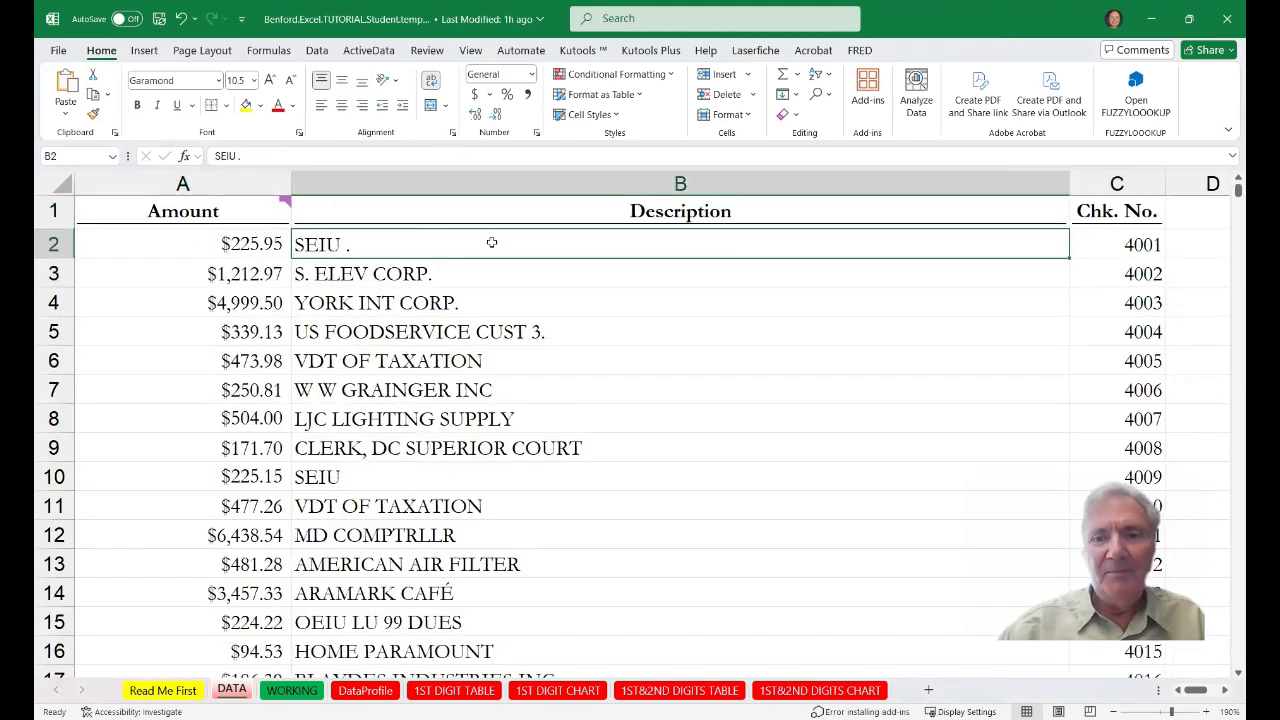
left_click(1117, 233)
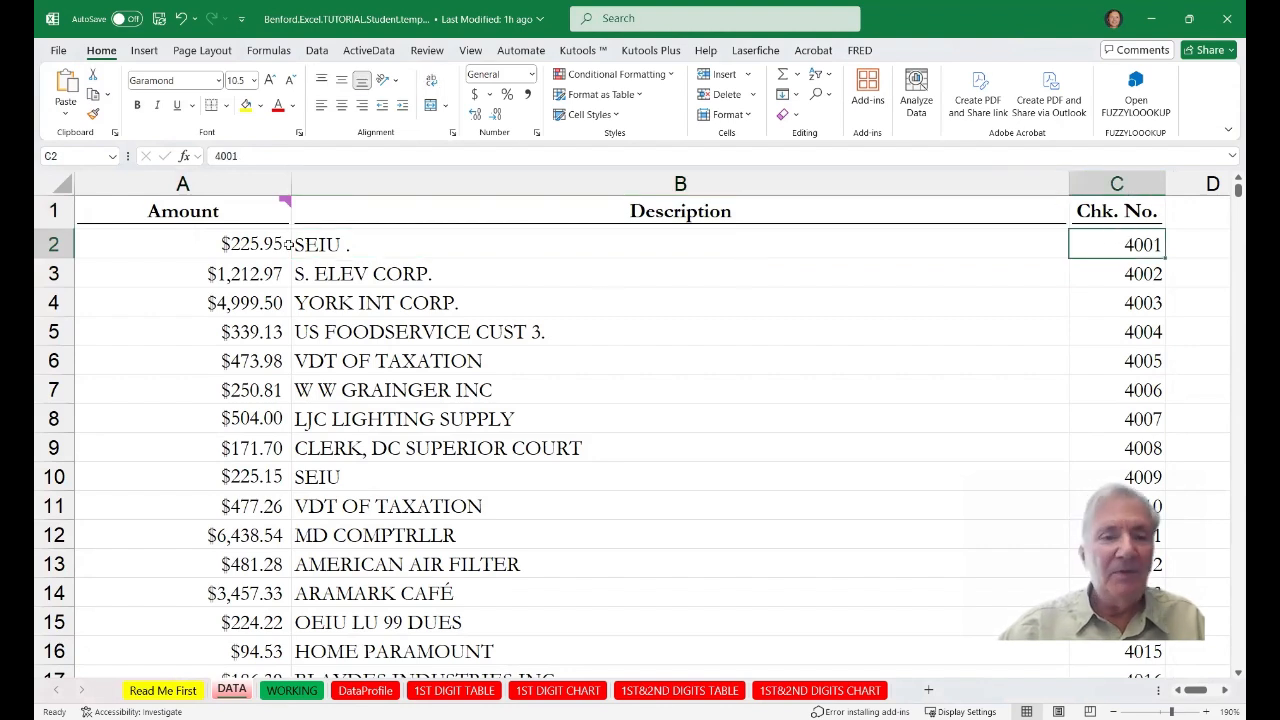
left_click(168, 250)
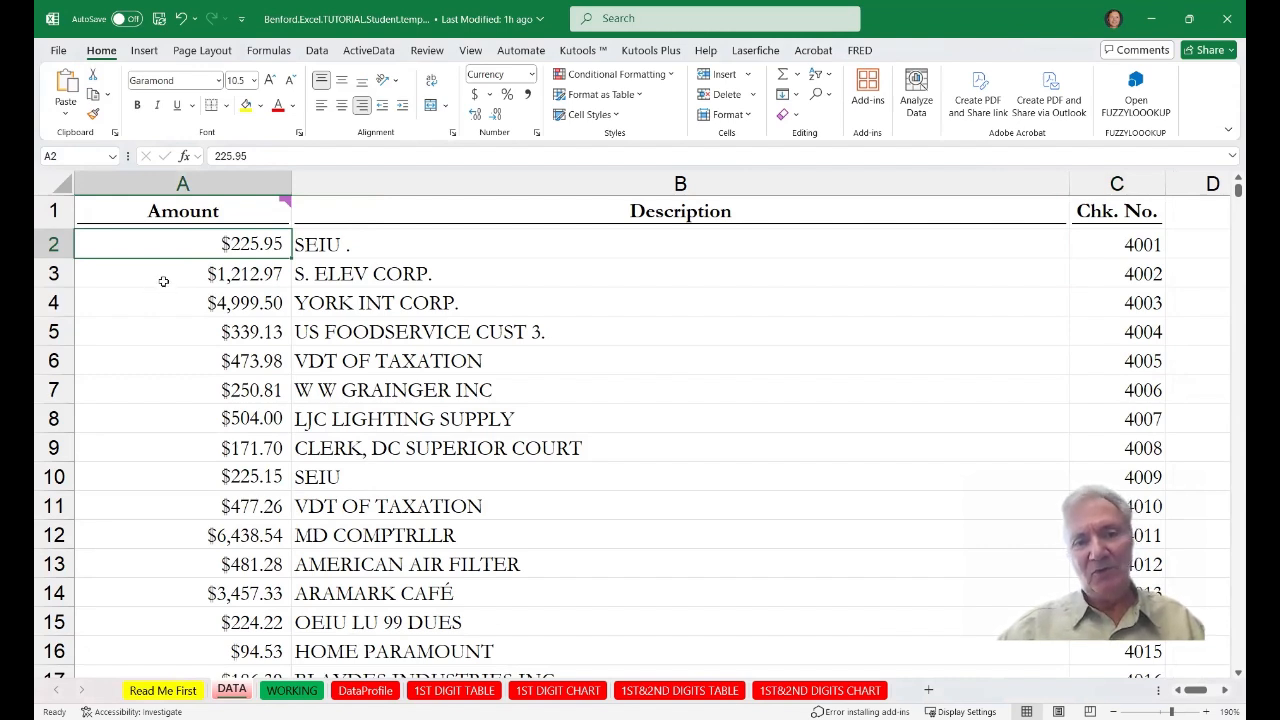
left_click(165, 282)
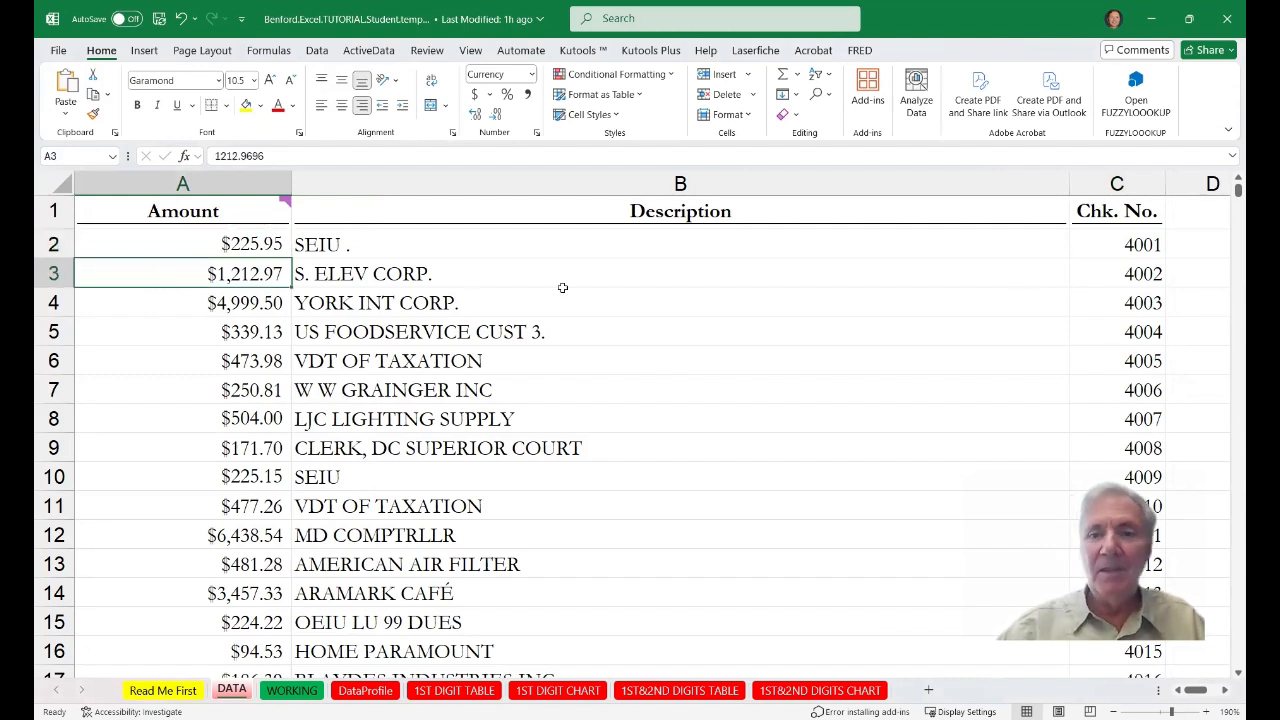
left_click(1101, 252)
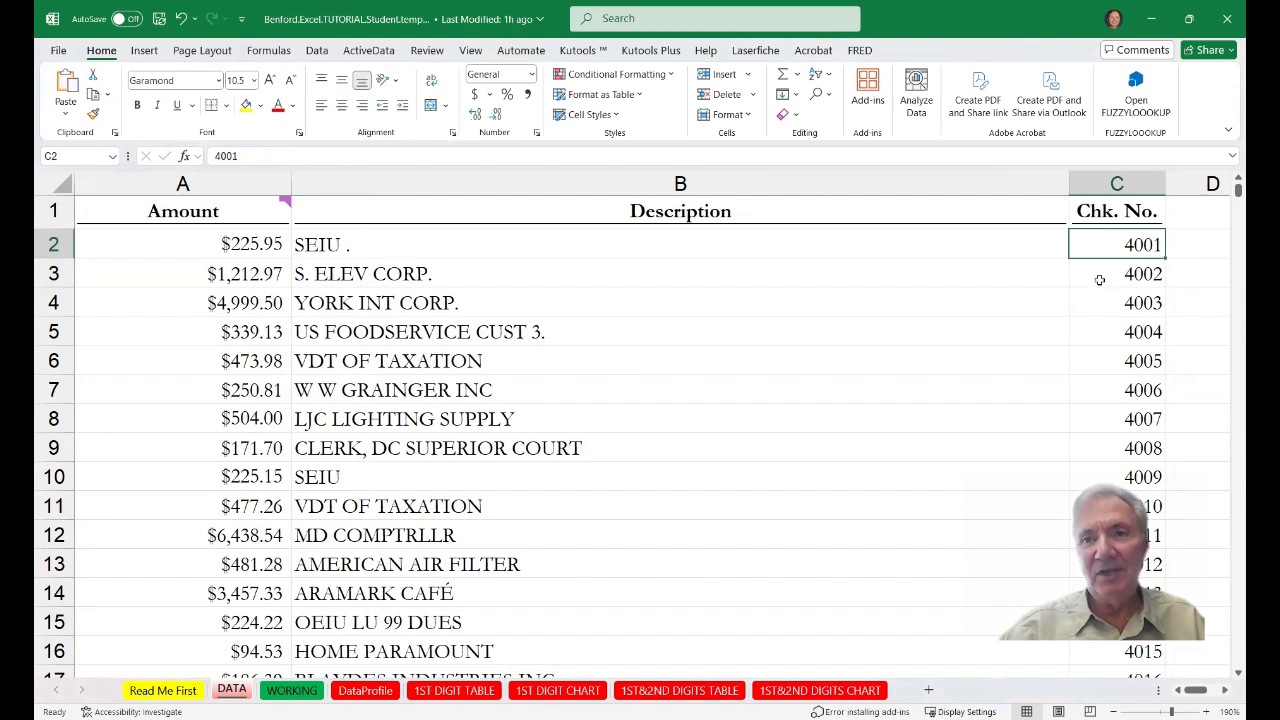
left_click(1099, 280)
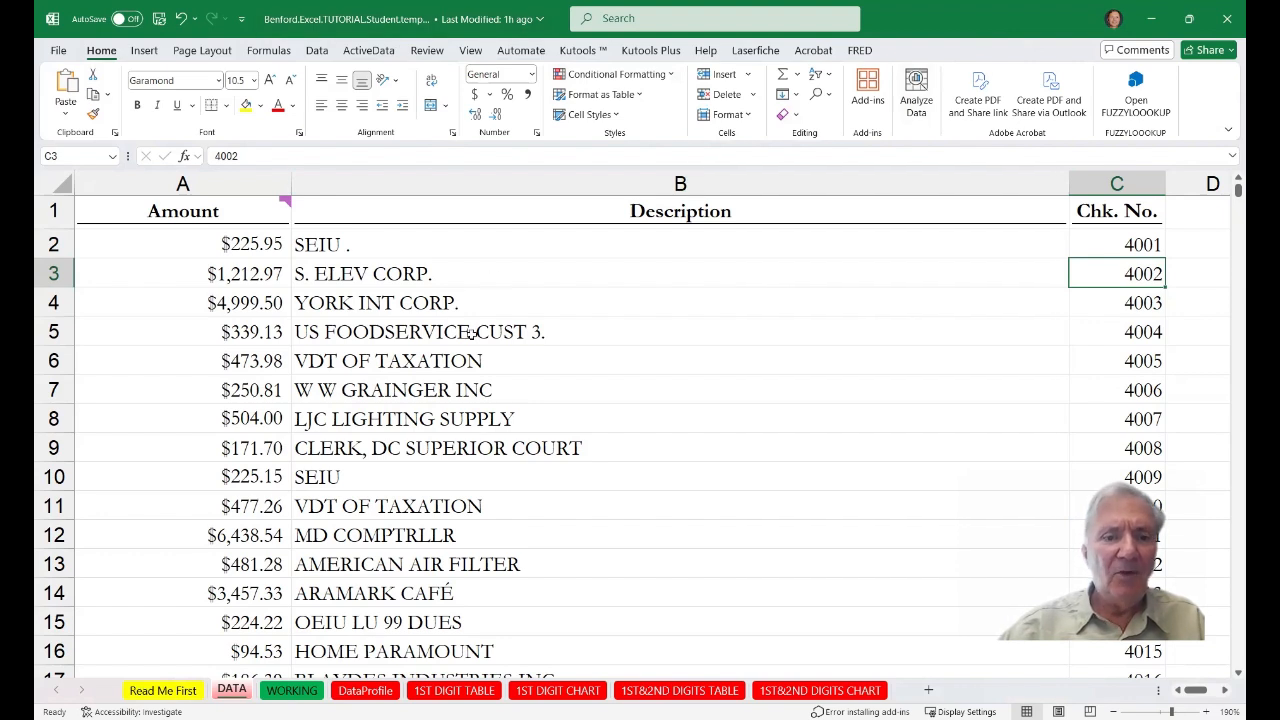
left_click(277, 552)
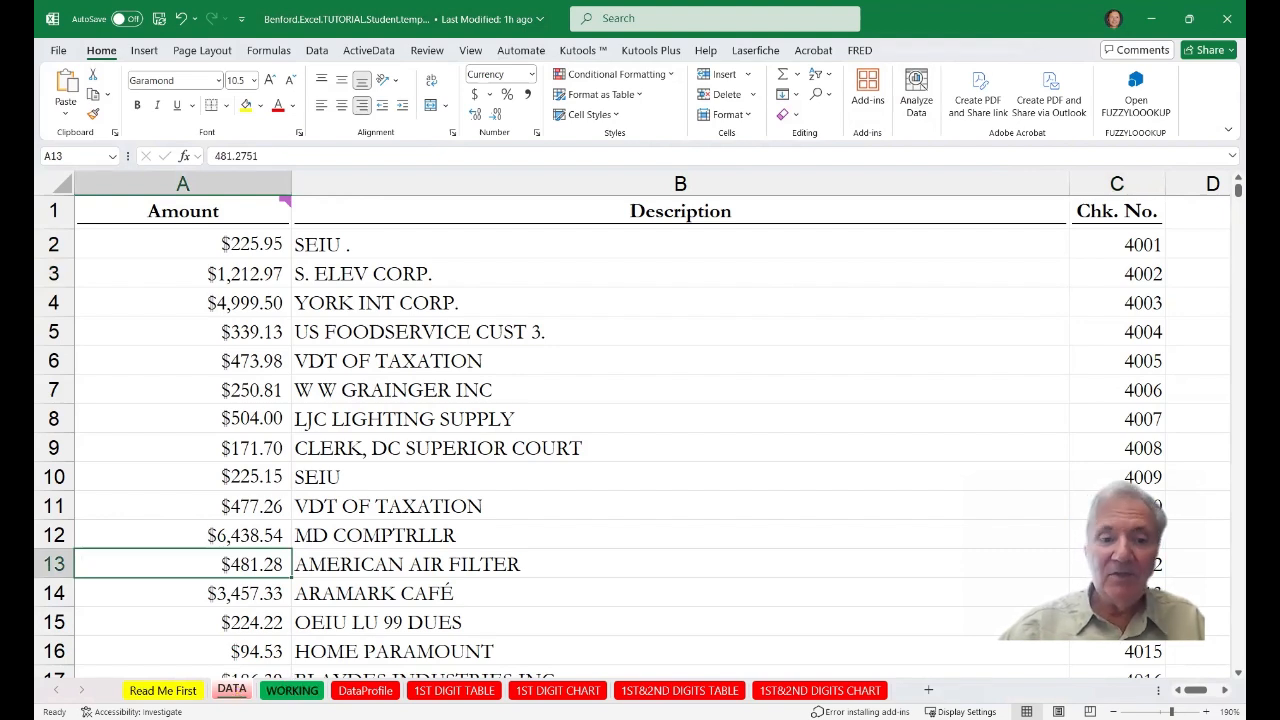
Review the WORKING and DataProfile sheets, plus the table and chart sheets for the first digit and first-two digits analyses
left_click(292, 690)
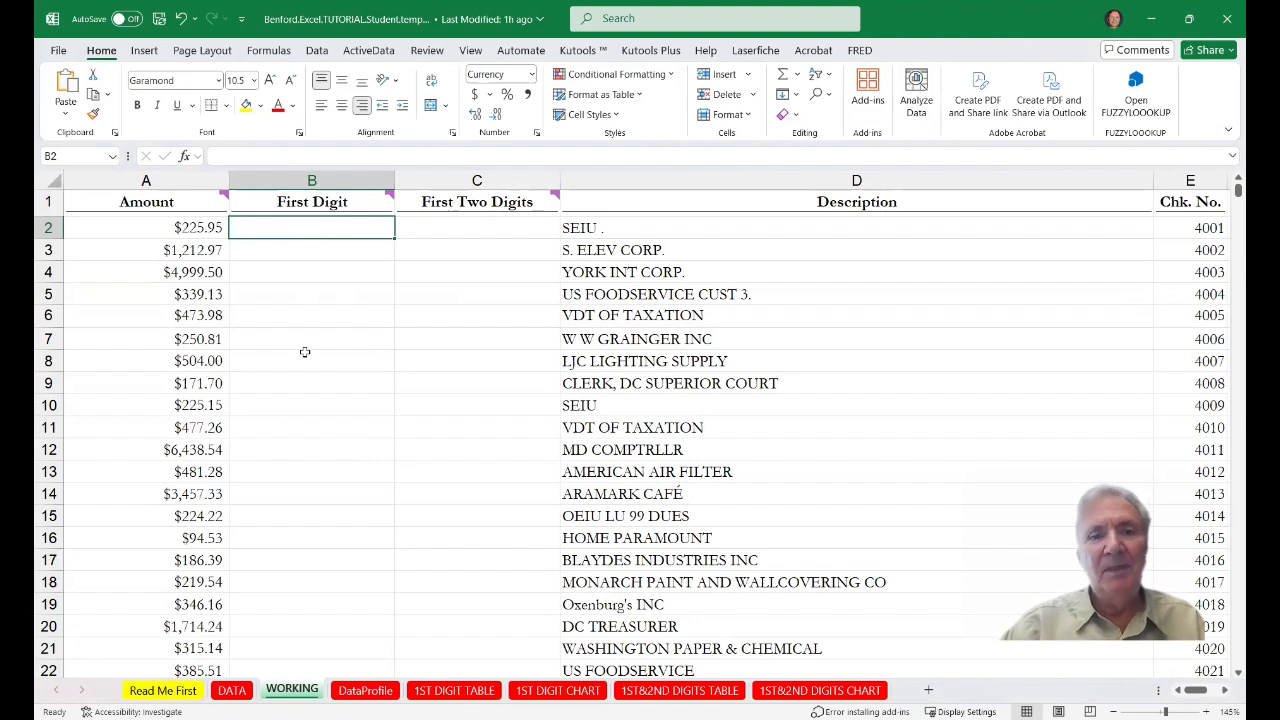
left_click(462, 229)
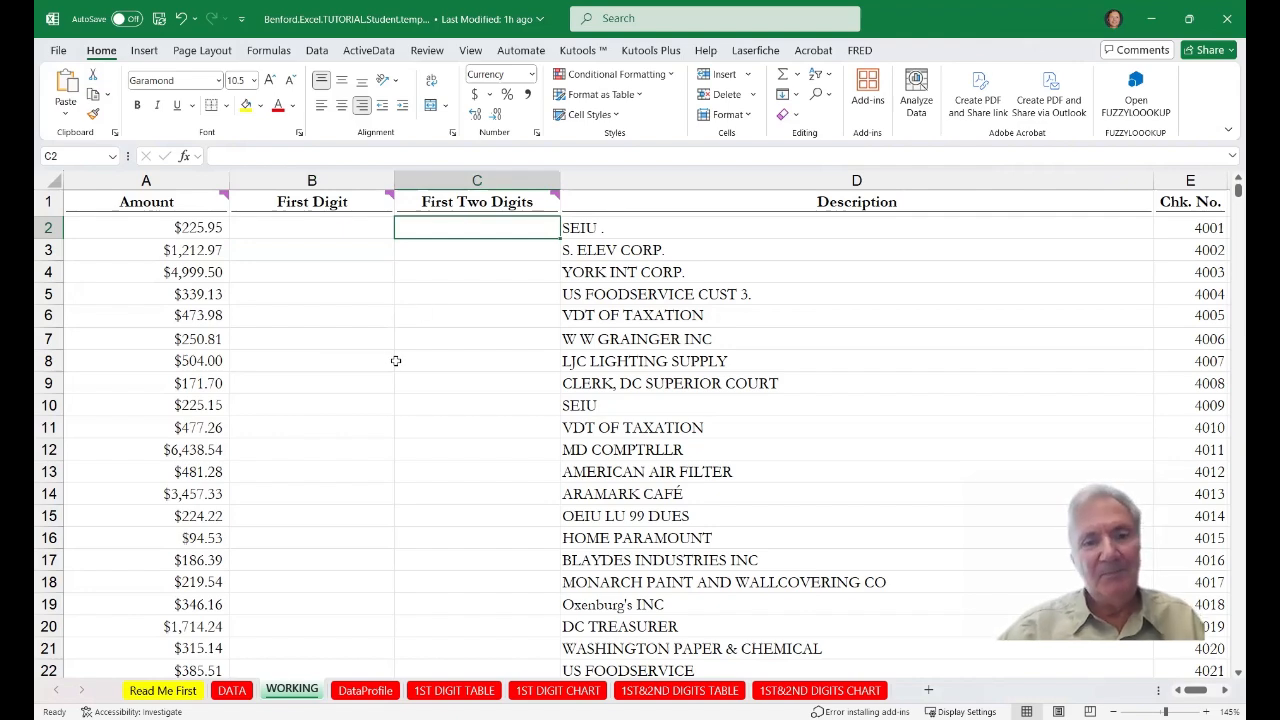
left_click(350, 692)
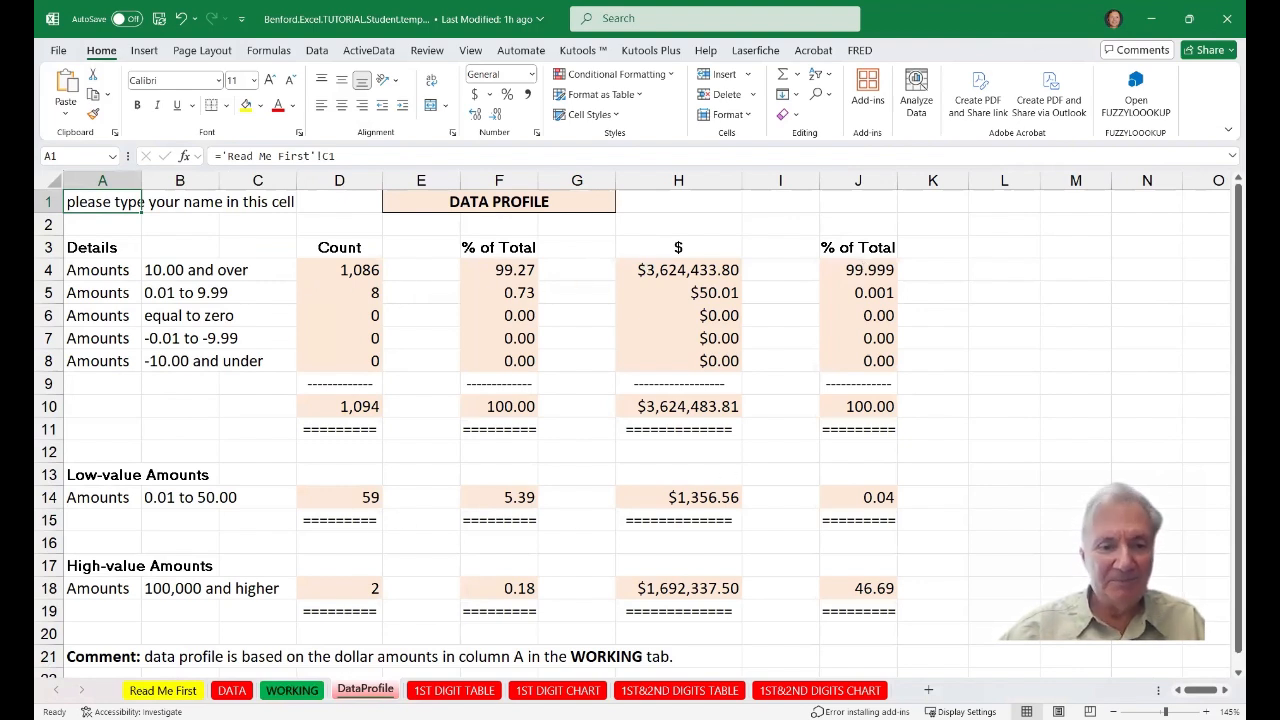
left_click(447, 696)
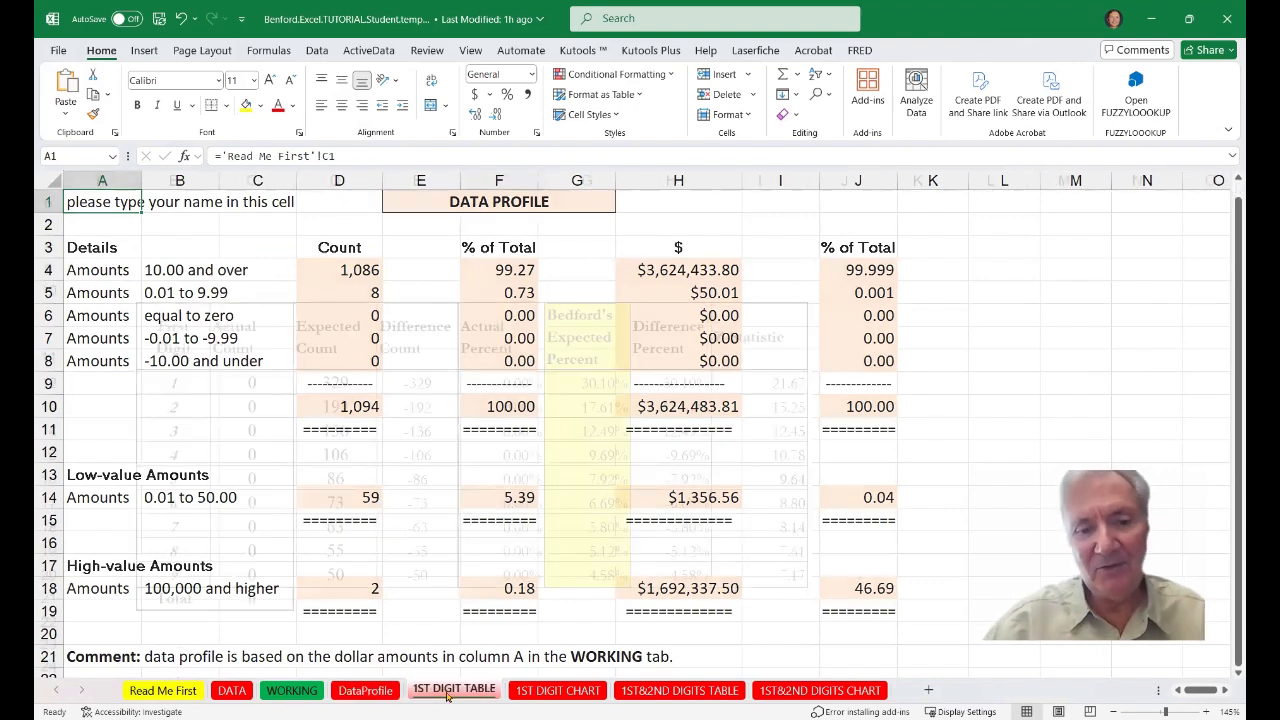
scroll(452, 667, "up", 2)
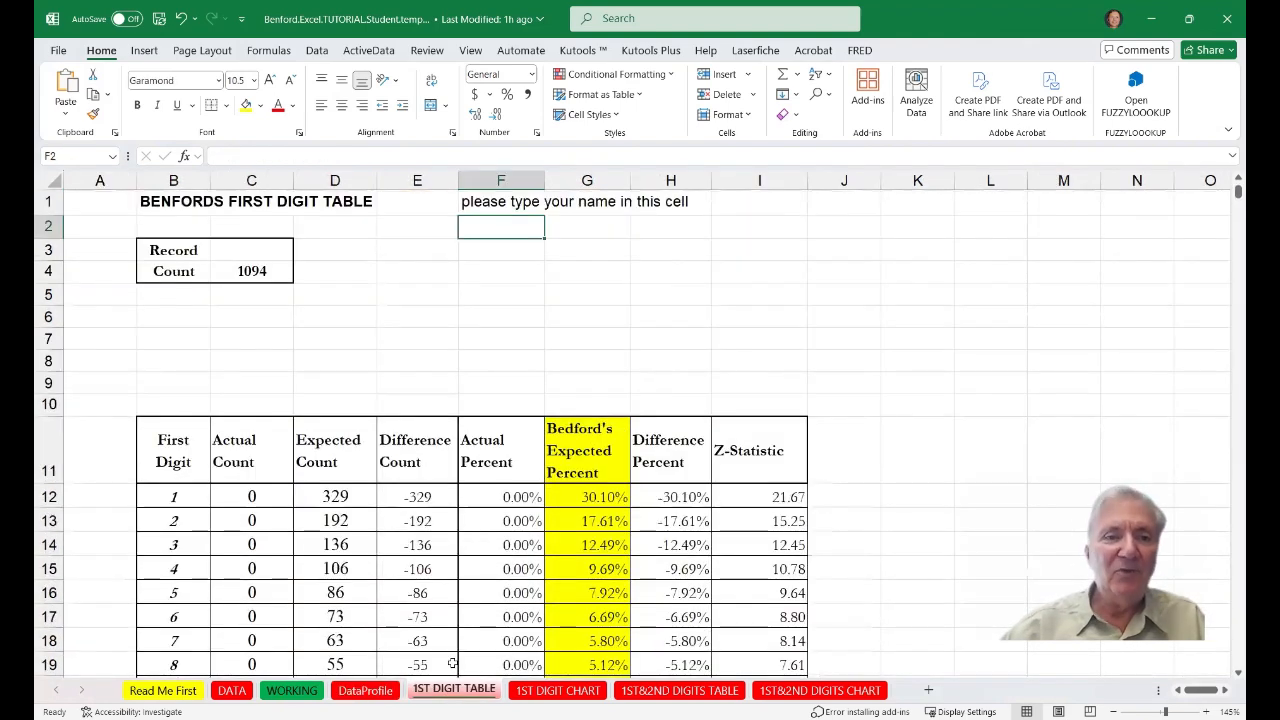
scroll(540, 345, "down", 1)
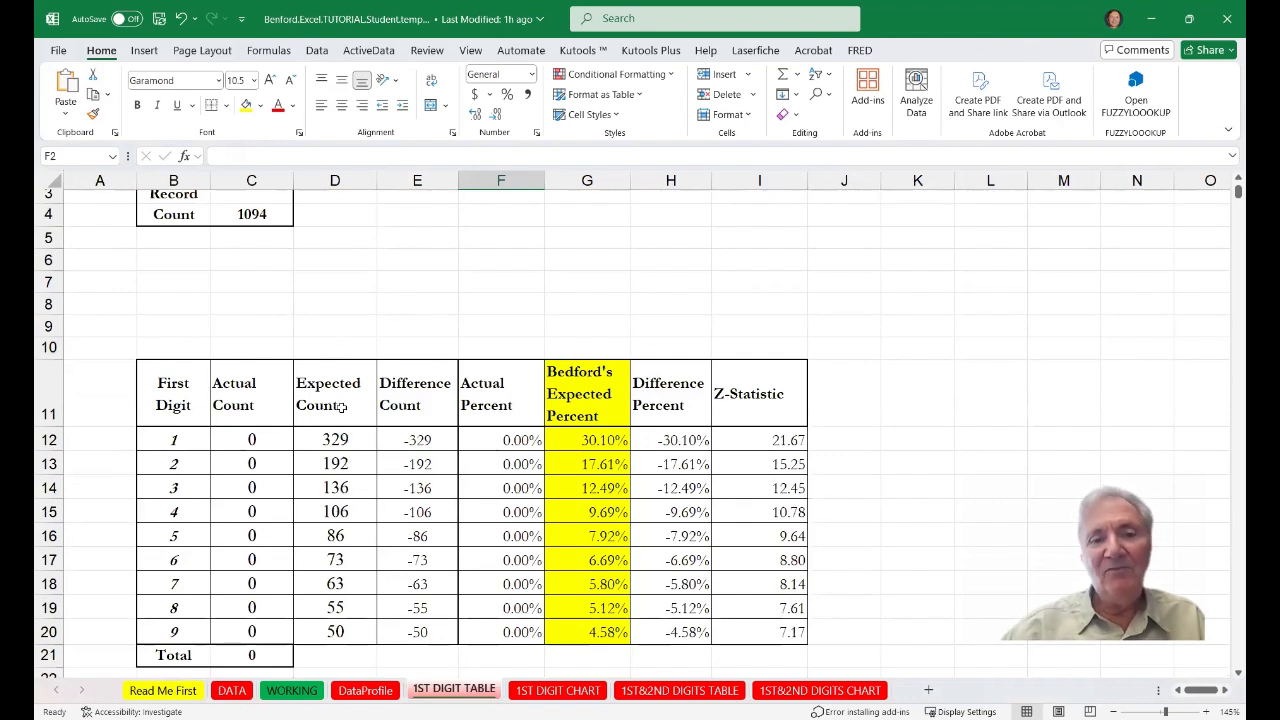
scroll(377, 334, "up", 1)
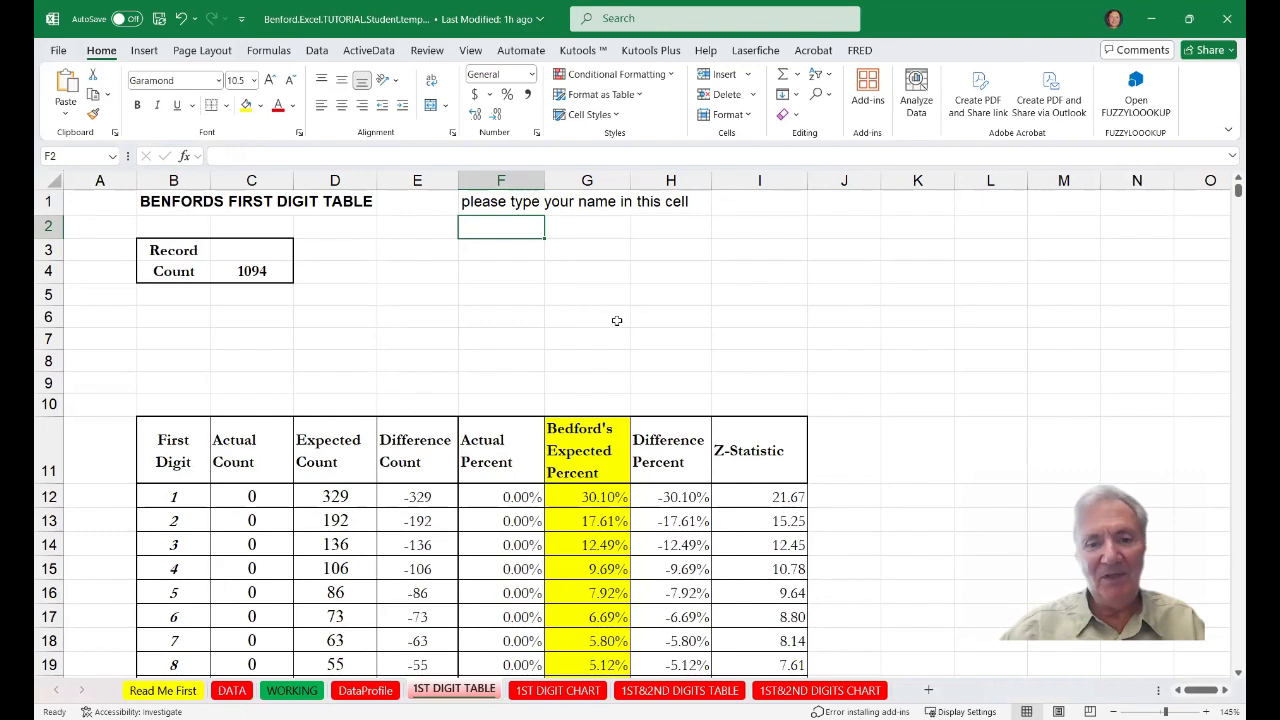
left_click(558, 690)
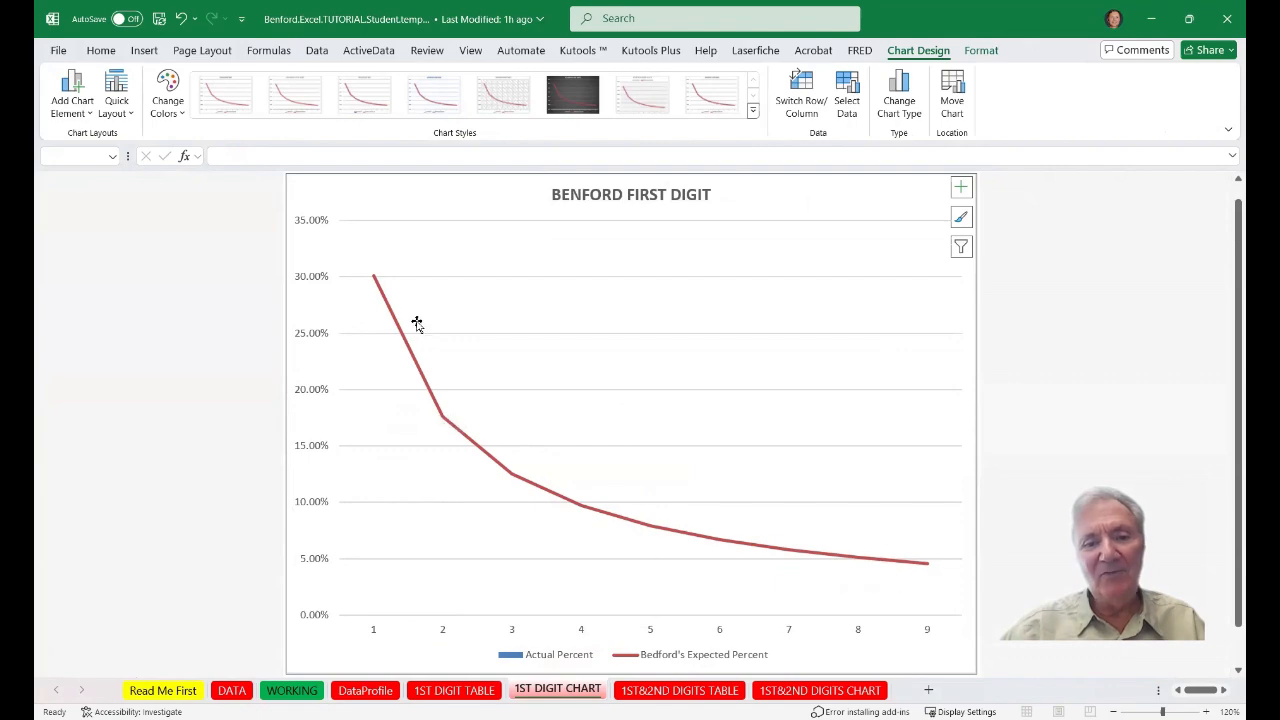
left_click(679, 690)
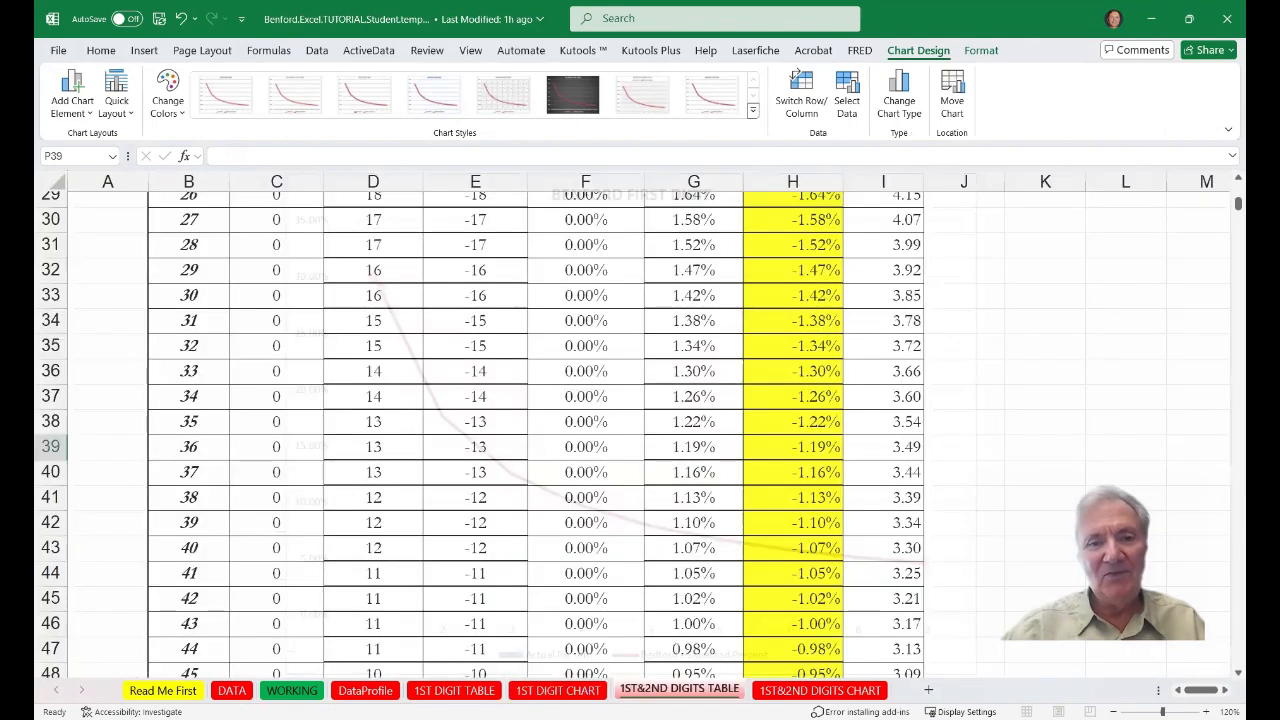
scroll(549, 567, "up", 8)
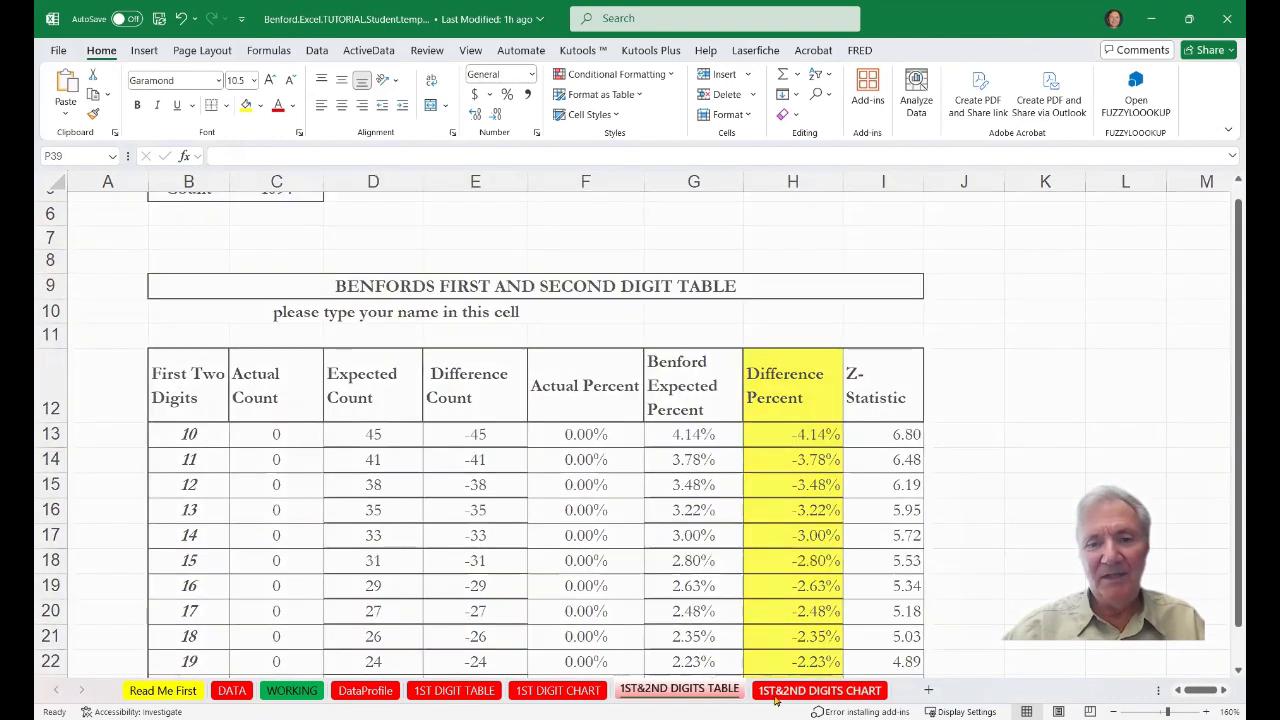
left_click(774, 694)
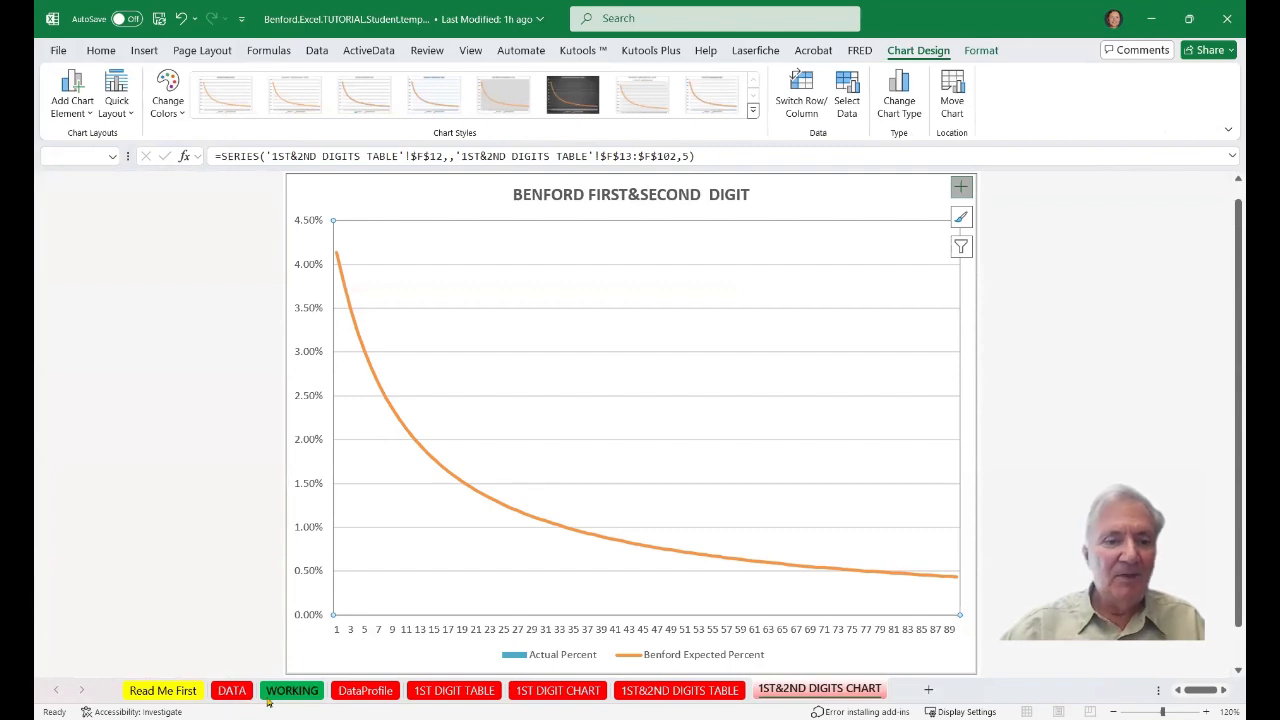
On the WORKING sheet, enter the formula +LEFT((A2*1000),1) in cell B2 to extract the amount's first digit
left_click(279, 694)
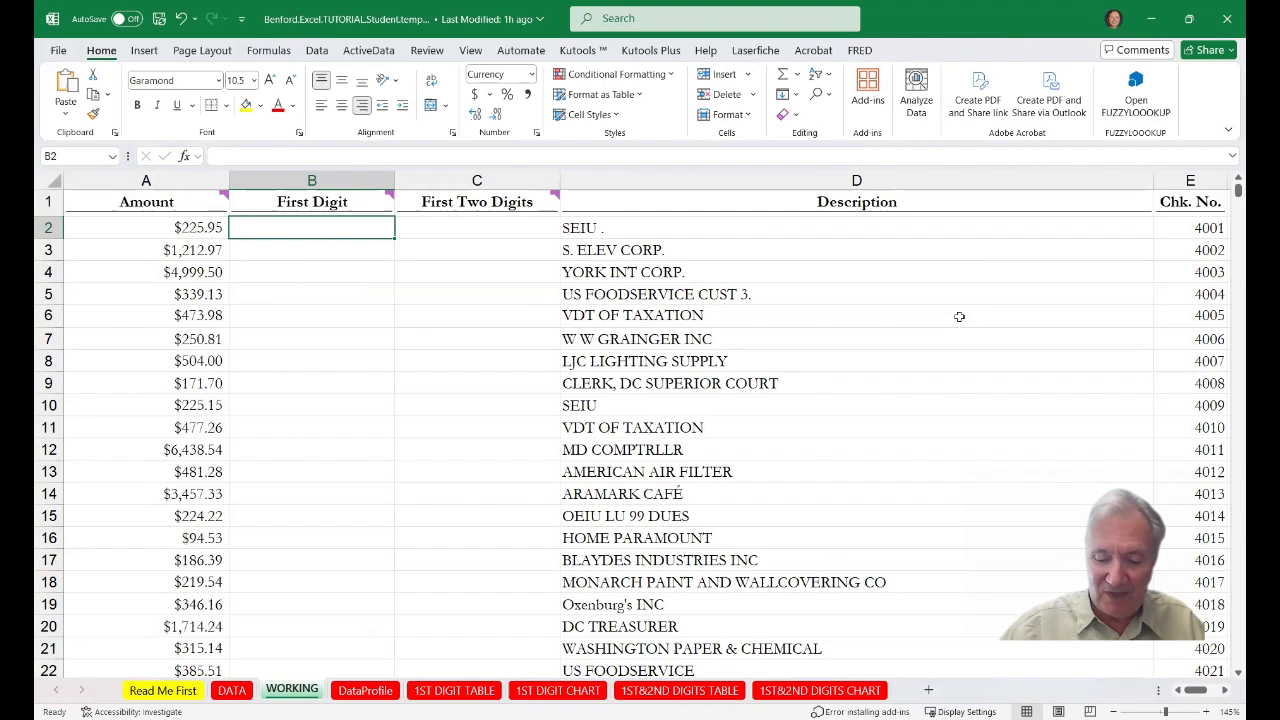
type("+")
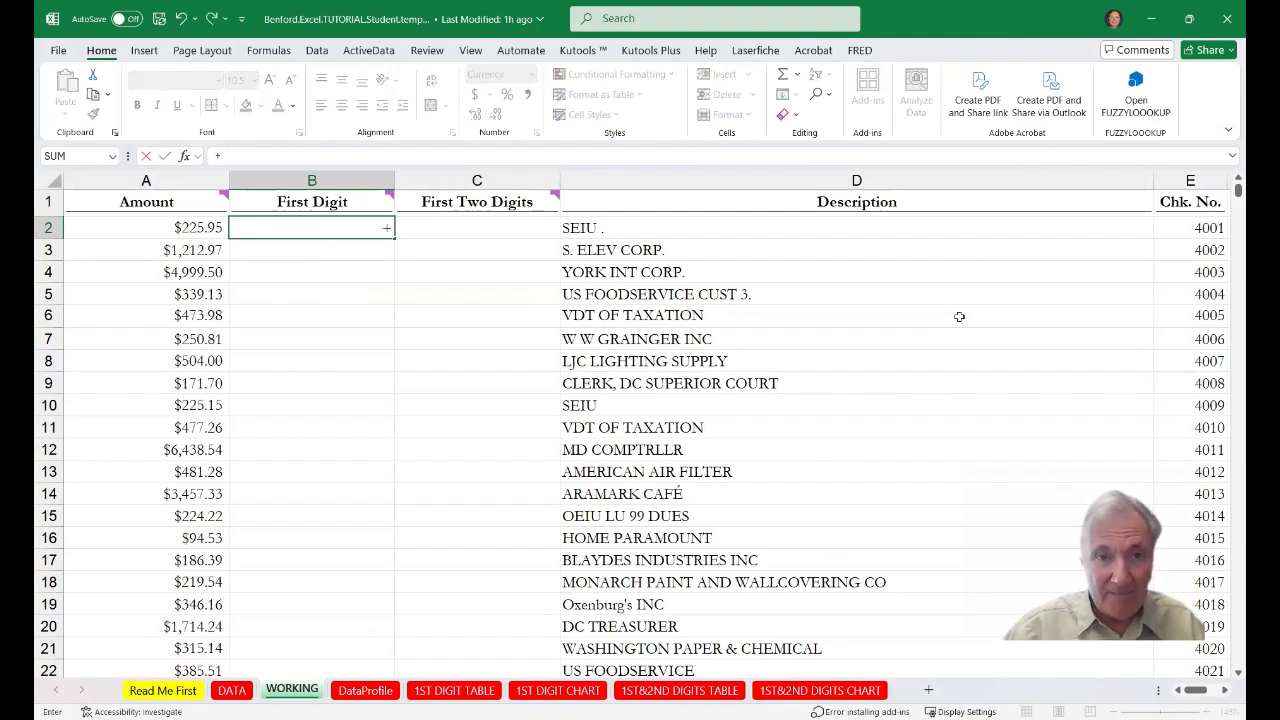
type("LEFT((A")
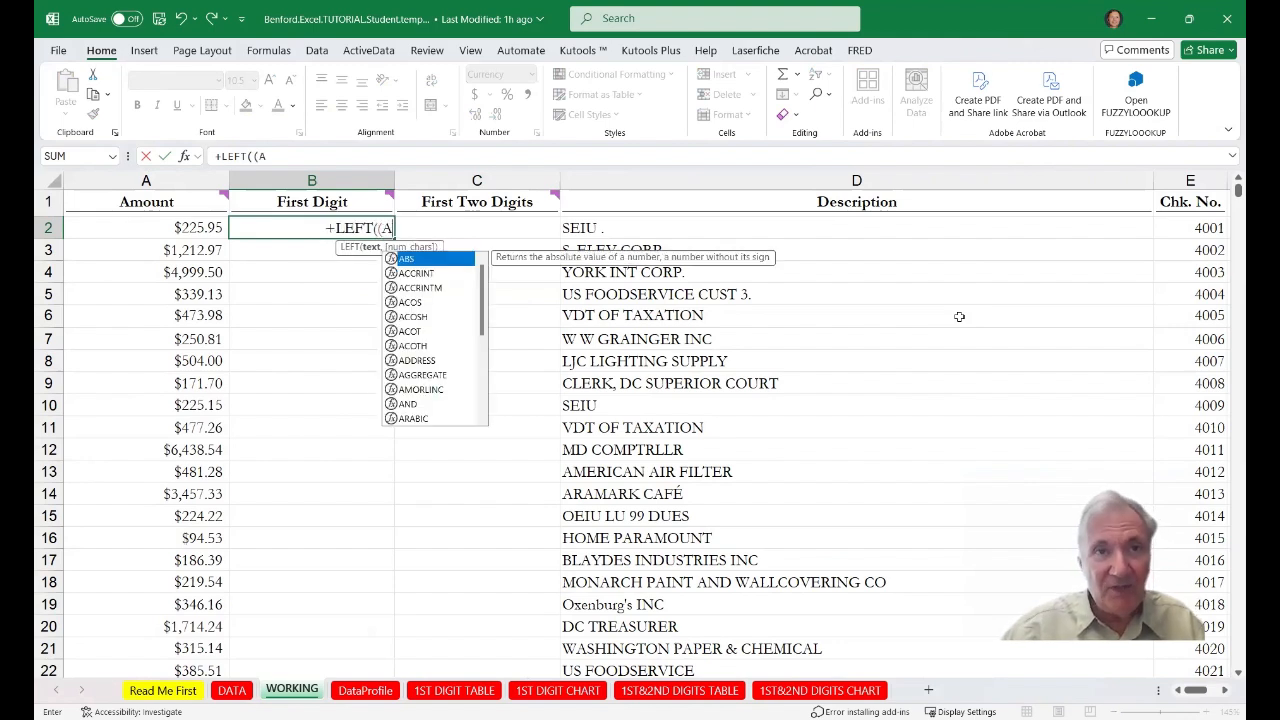
type("2")
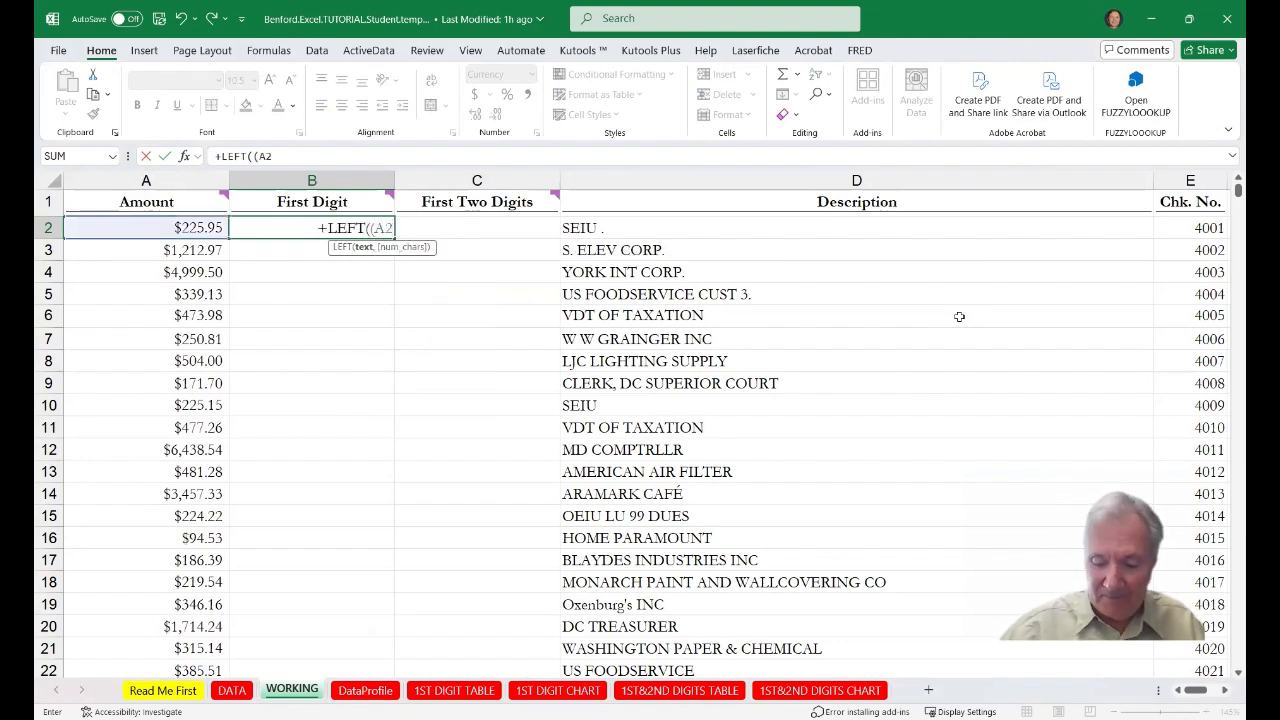
type("*")
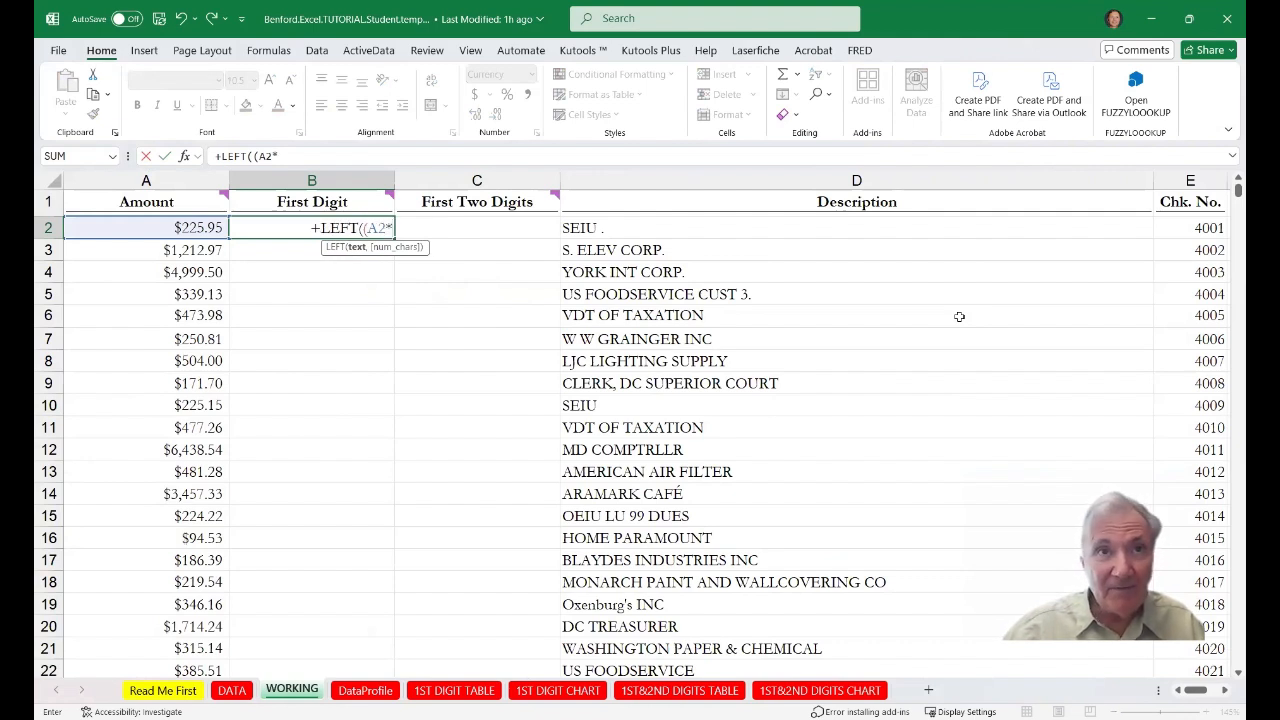
type("1000")
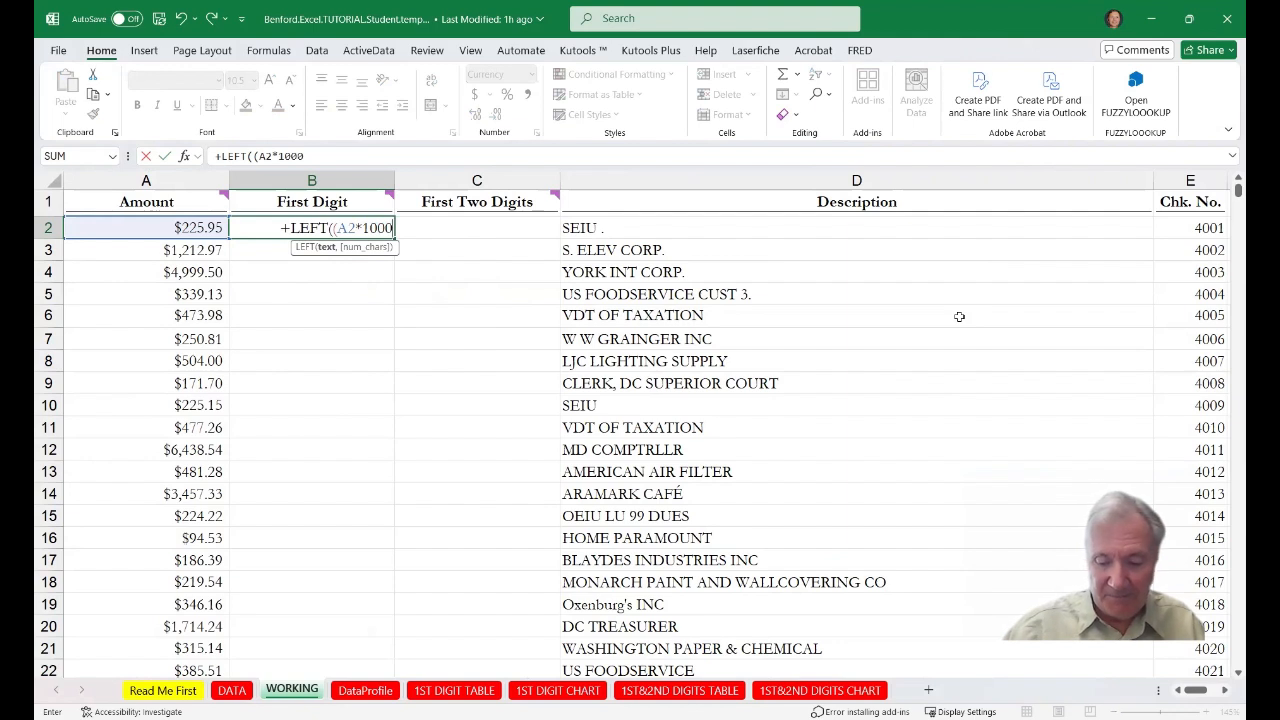
type("),")
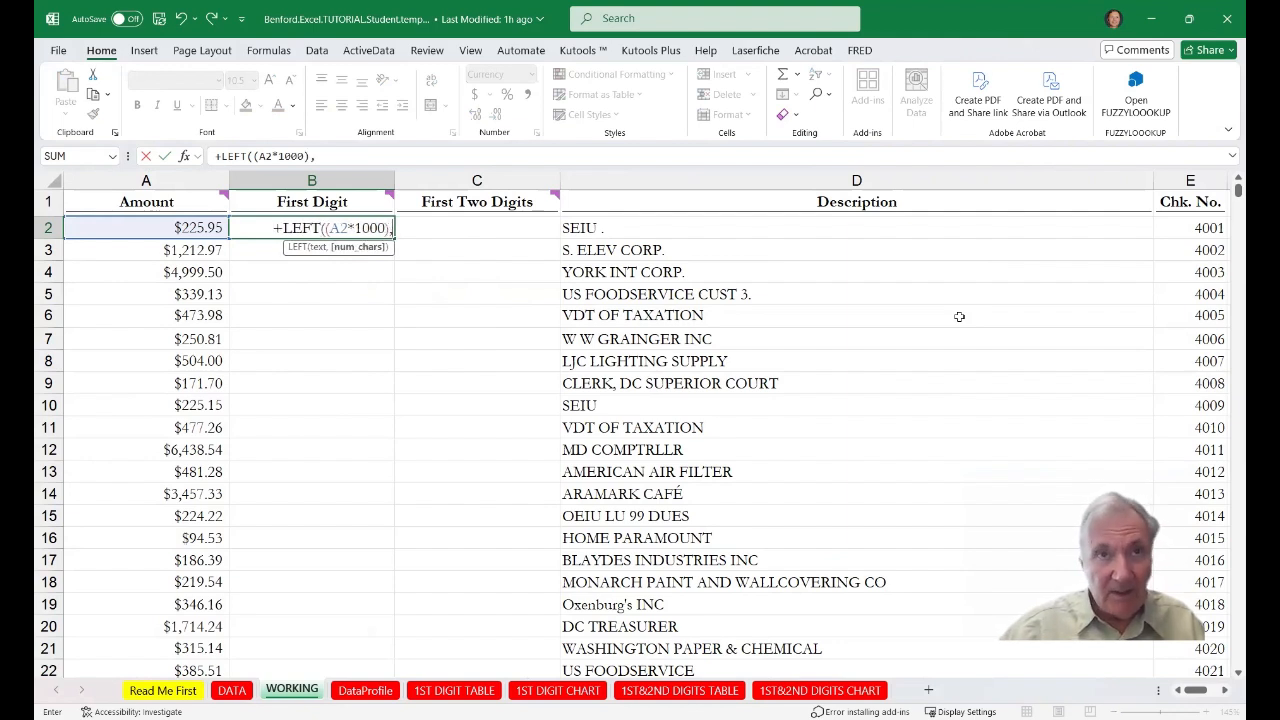
type("1")
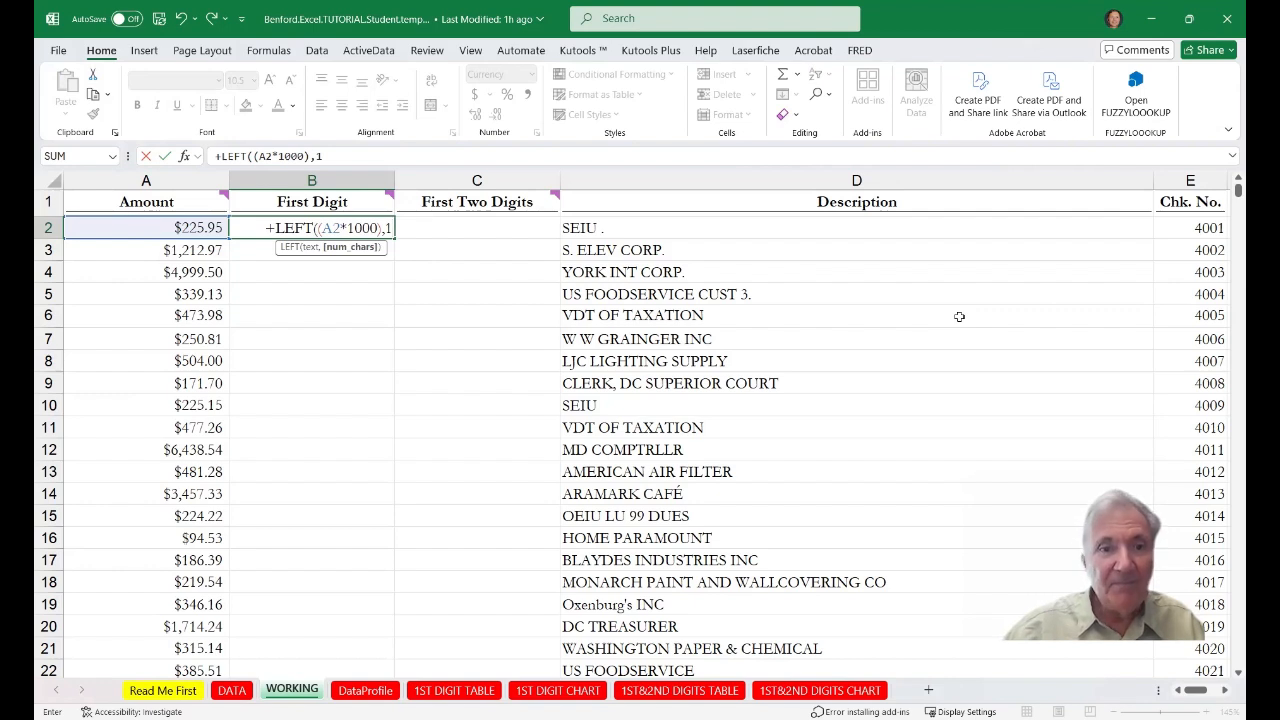
type(")")
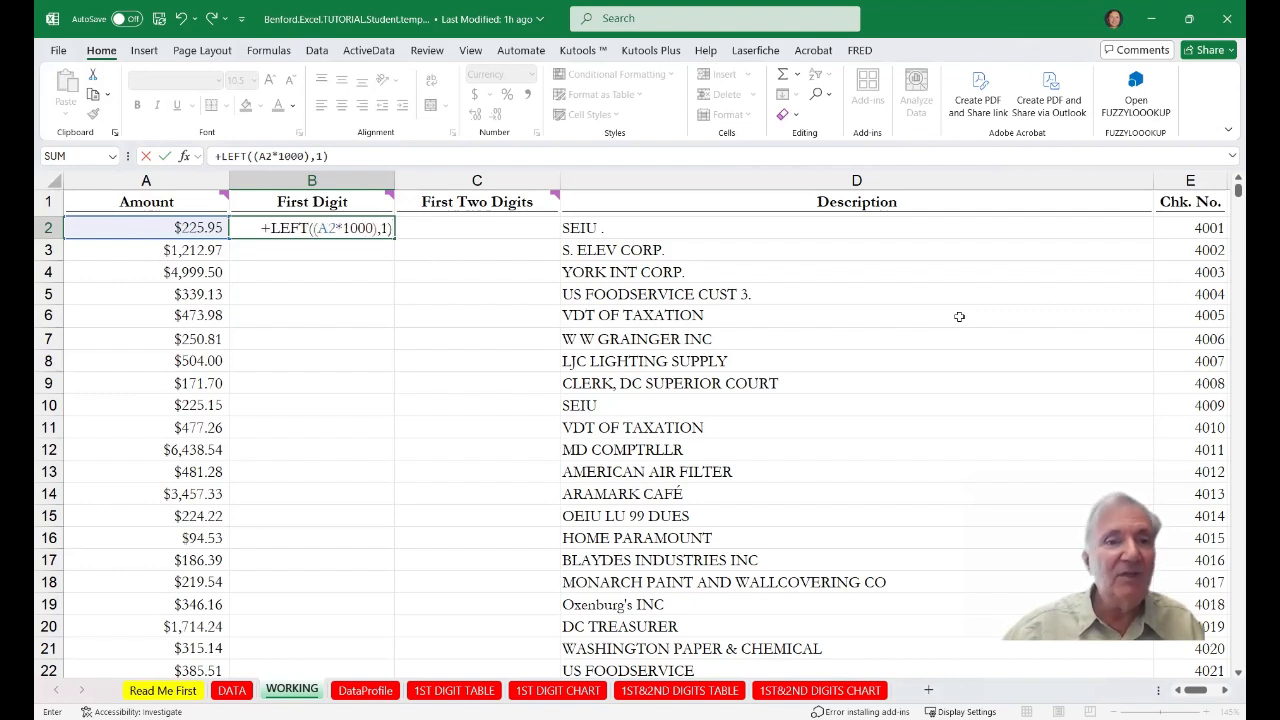
key("Return")
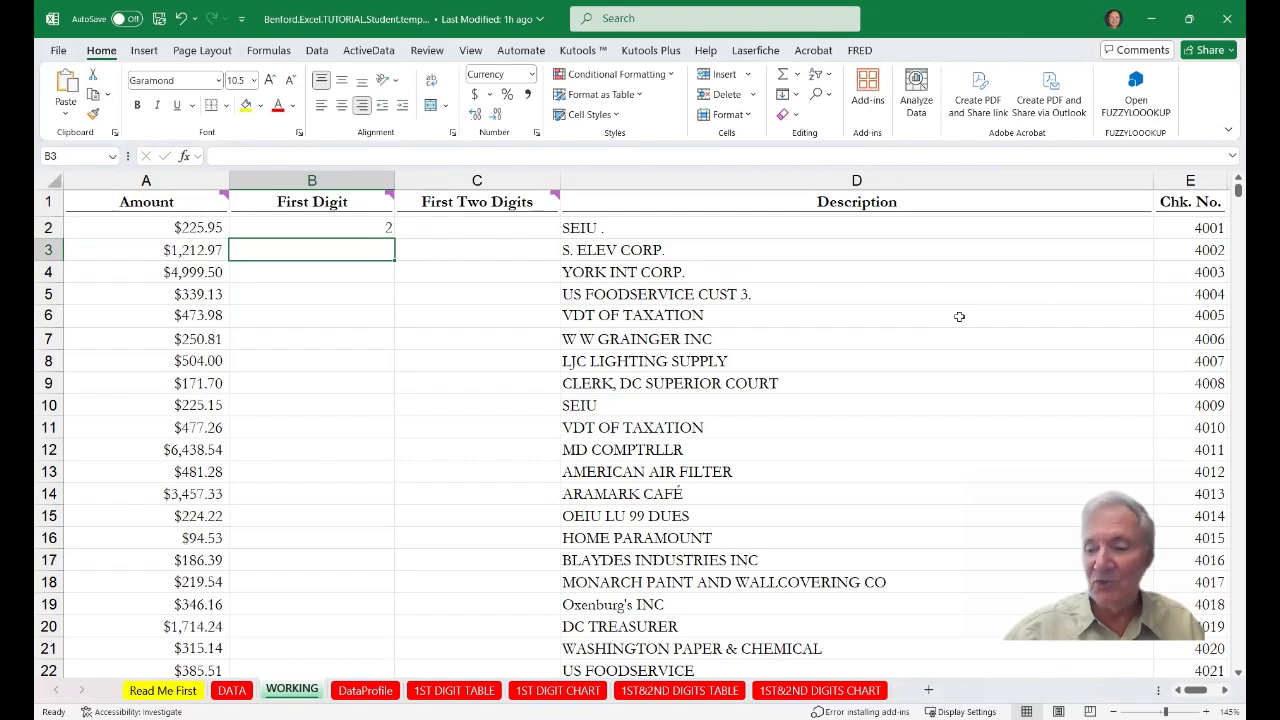
Fill the formula in B2 down the First Digit column for all records
left_click(330, 234)
key("Right")
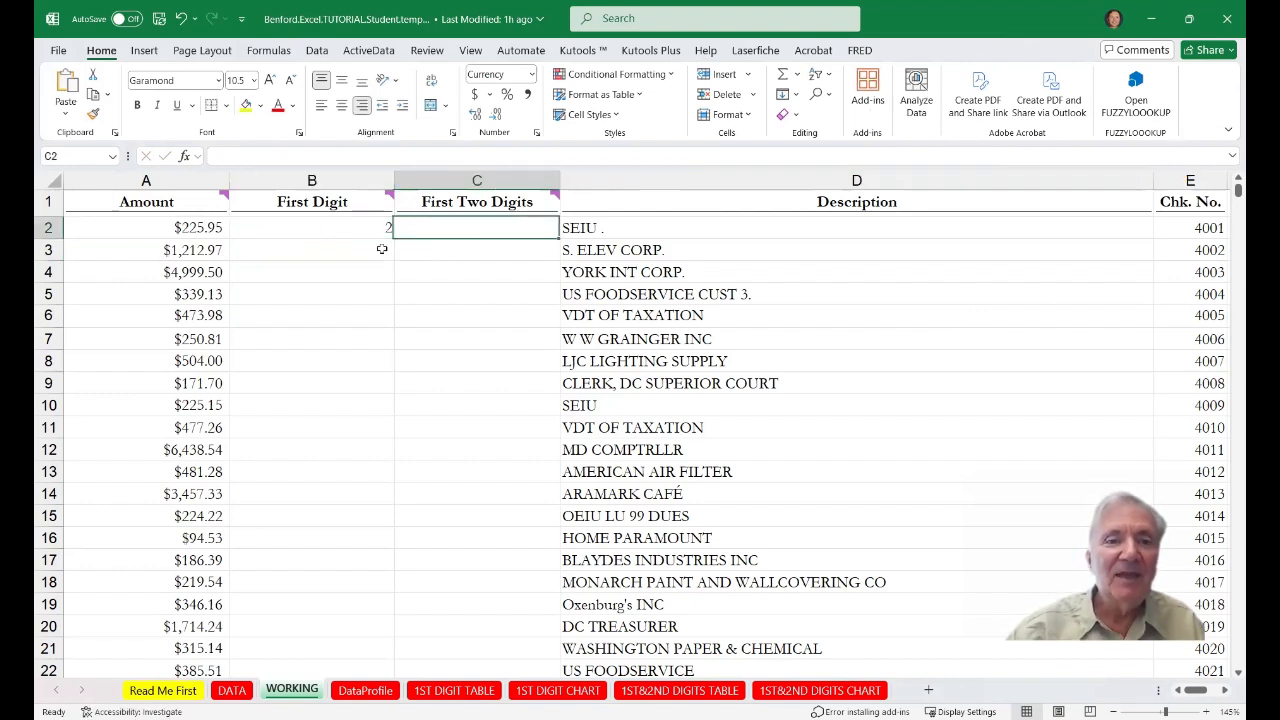
left_click(360, 233)
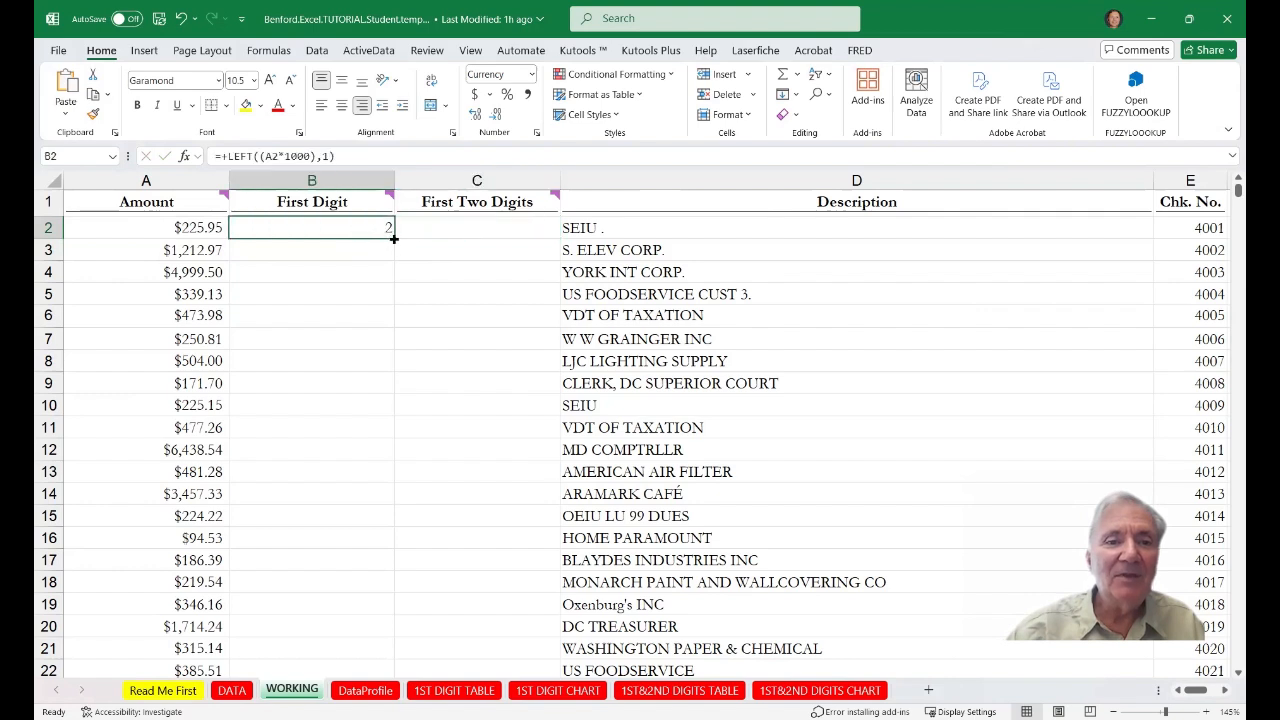
double_click(394, 239)
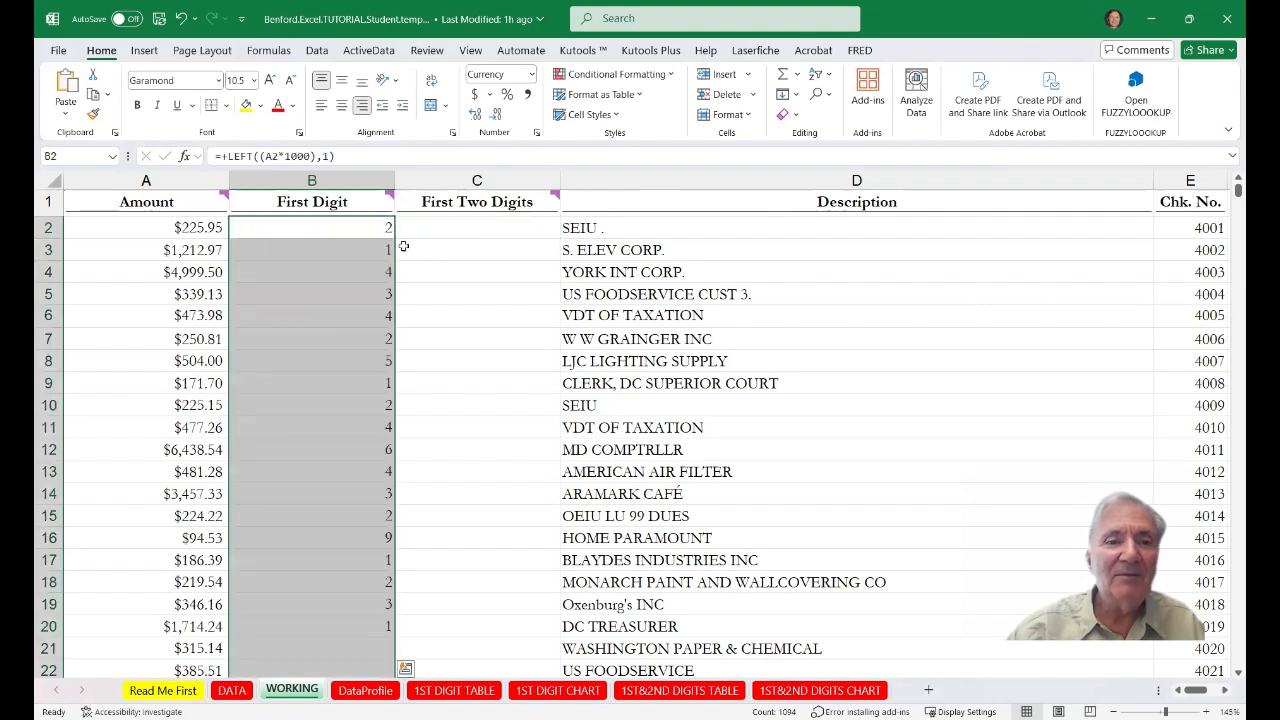
Enter the formula +LEFT((A2*1000),2) in cell C2 and fill it down the First Two Digits column for all records
left_click(473, 229)
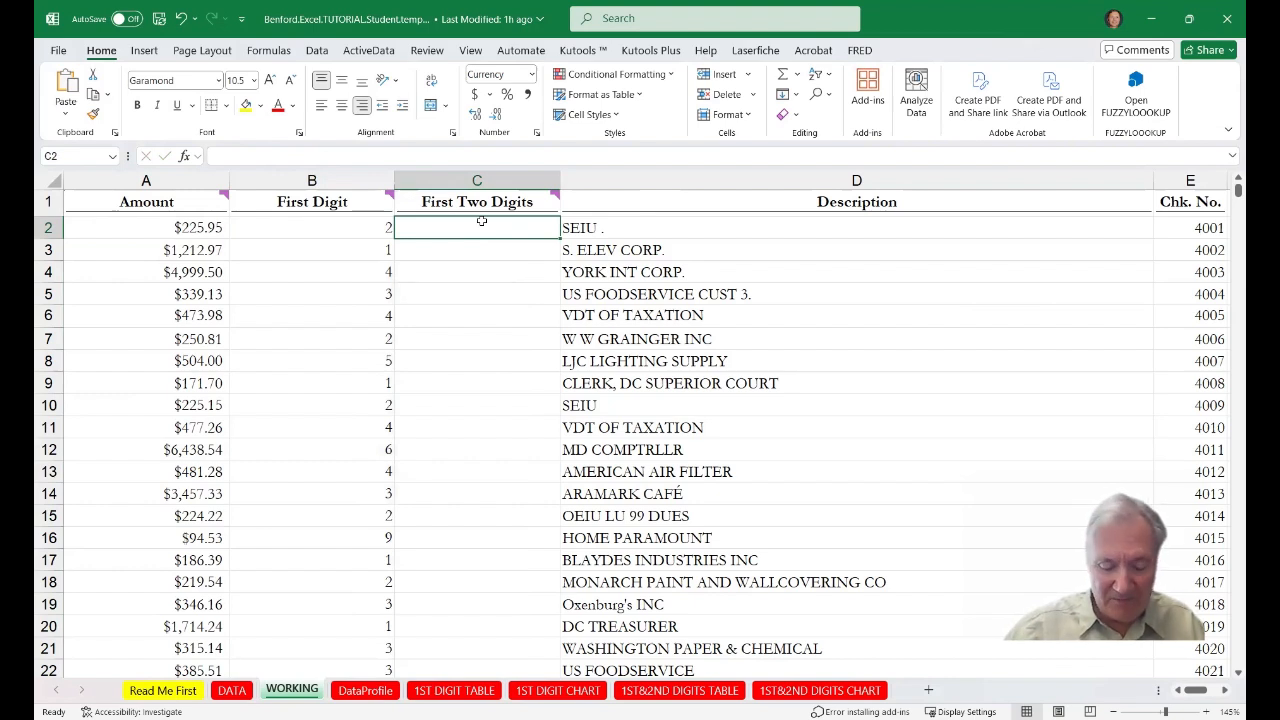
type("+")
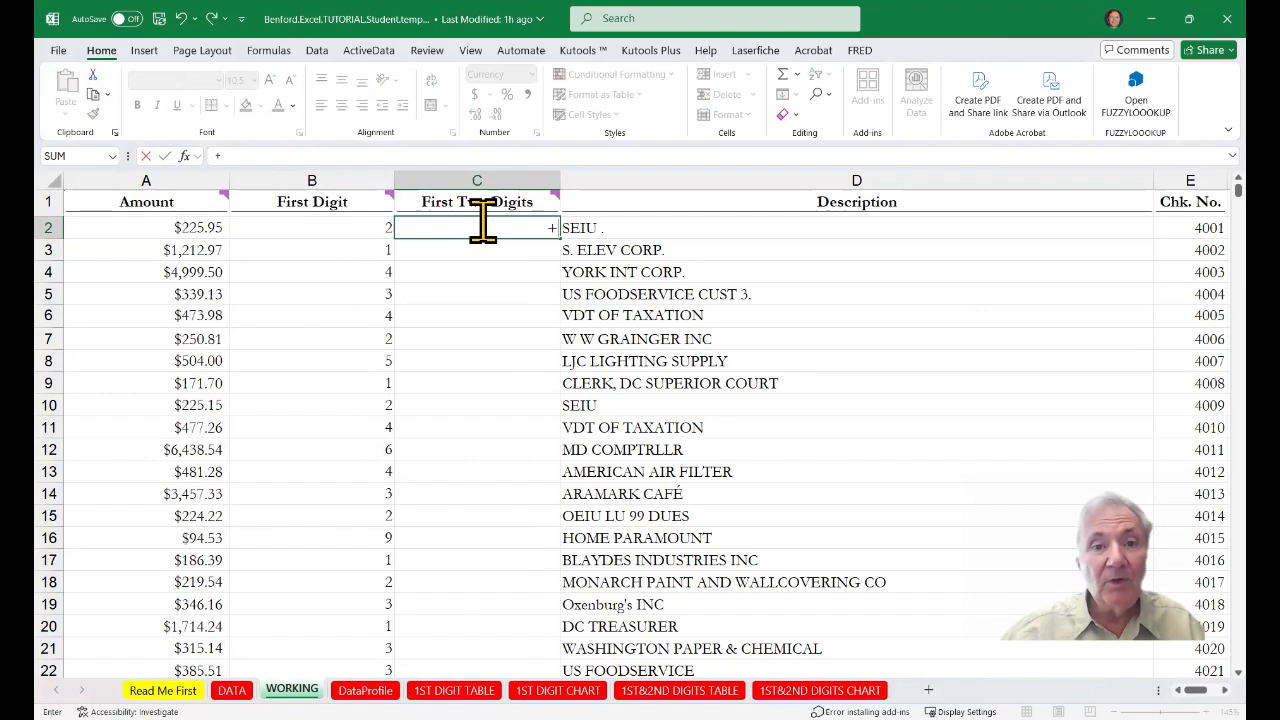
type("LEFT((A2*1000")
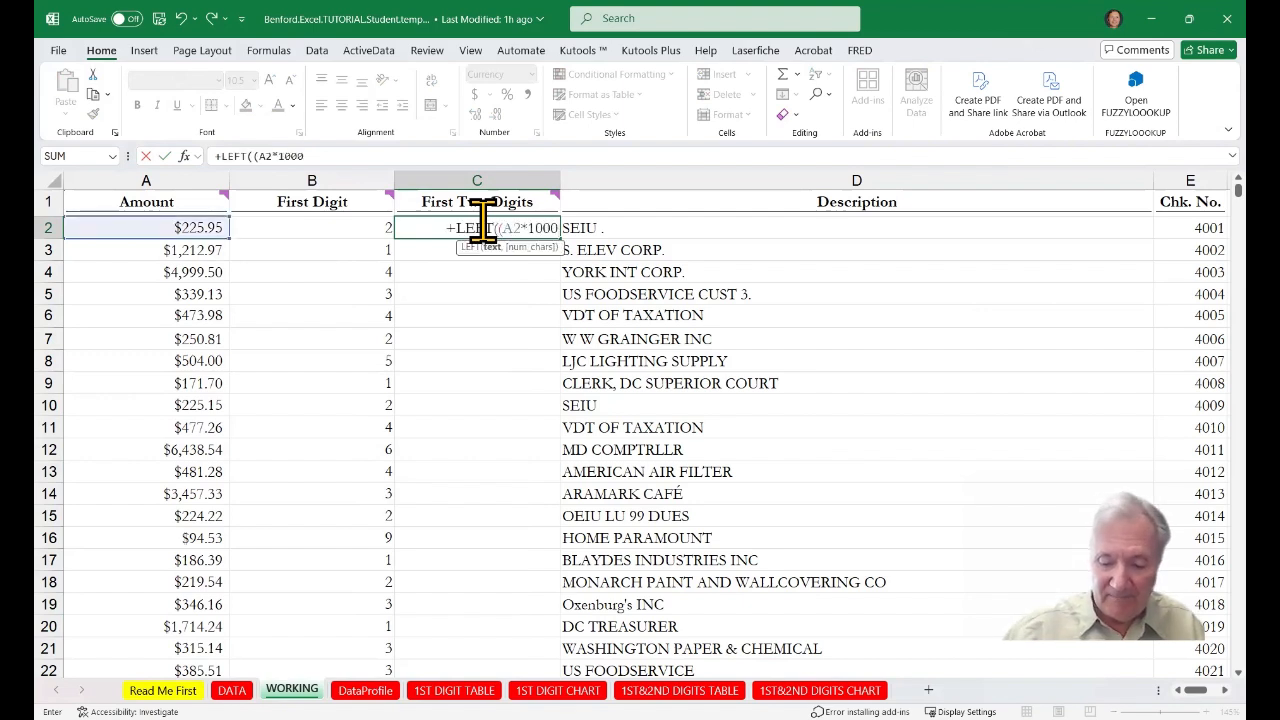
type("),")
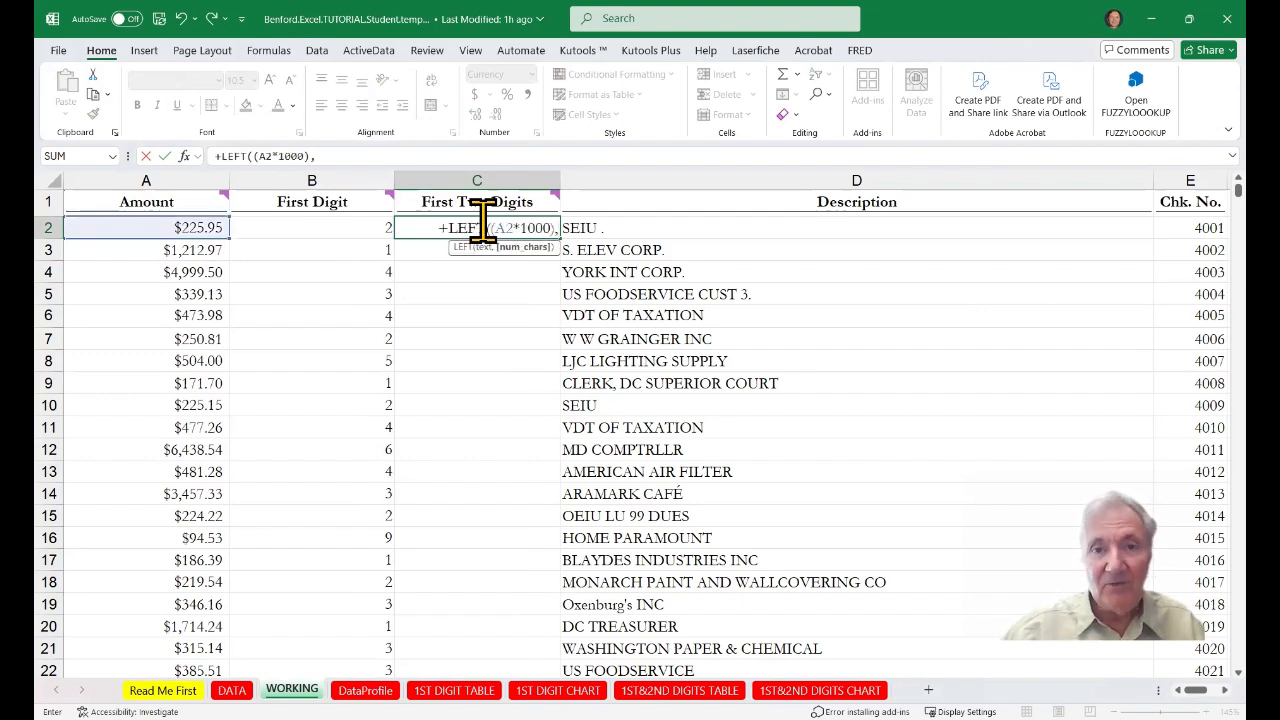
type("2)")
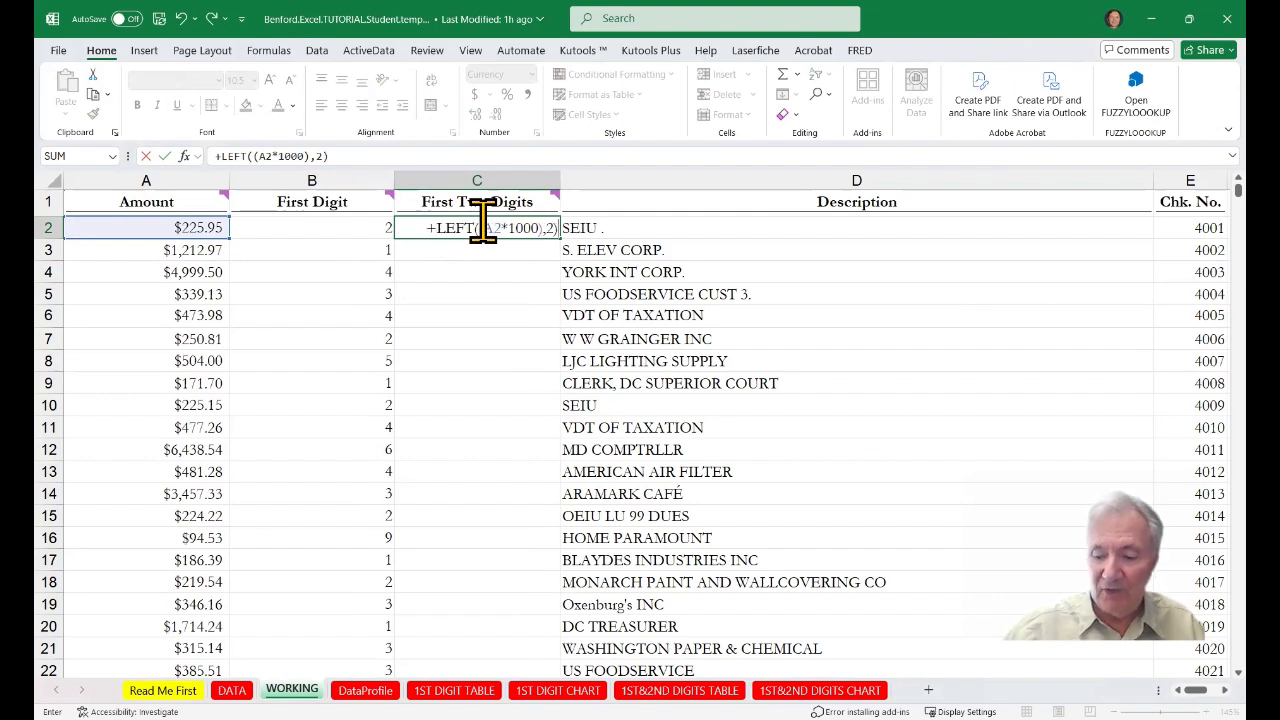
key("Return")
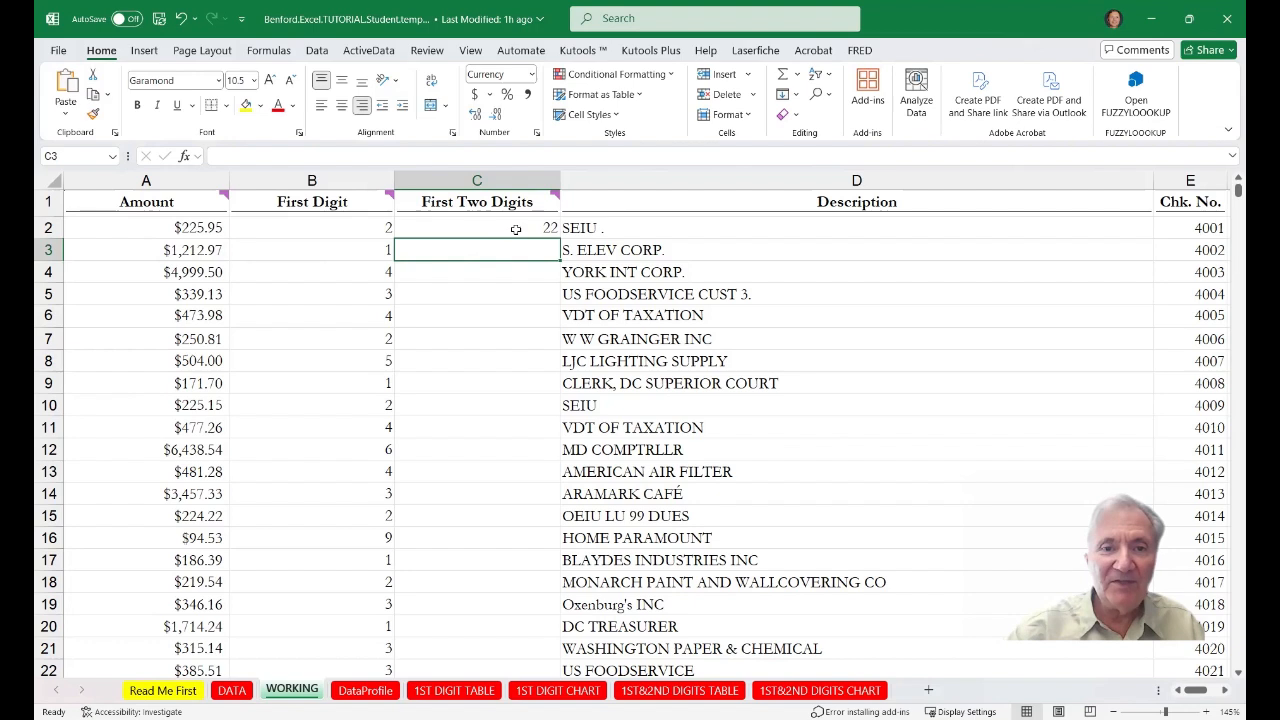
left_click(516, 229)
double_click(557, 236)
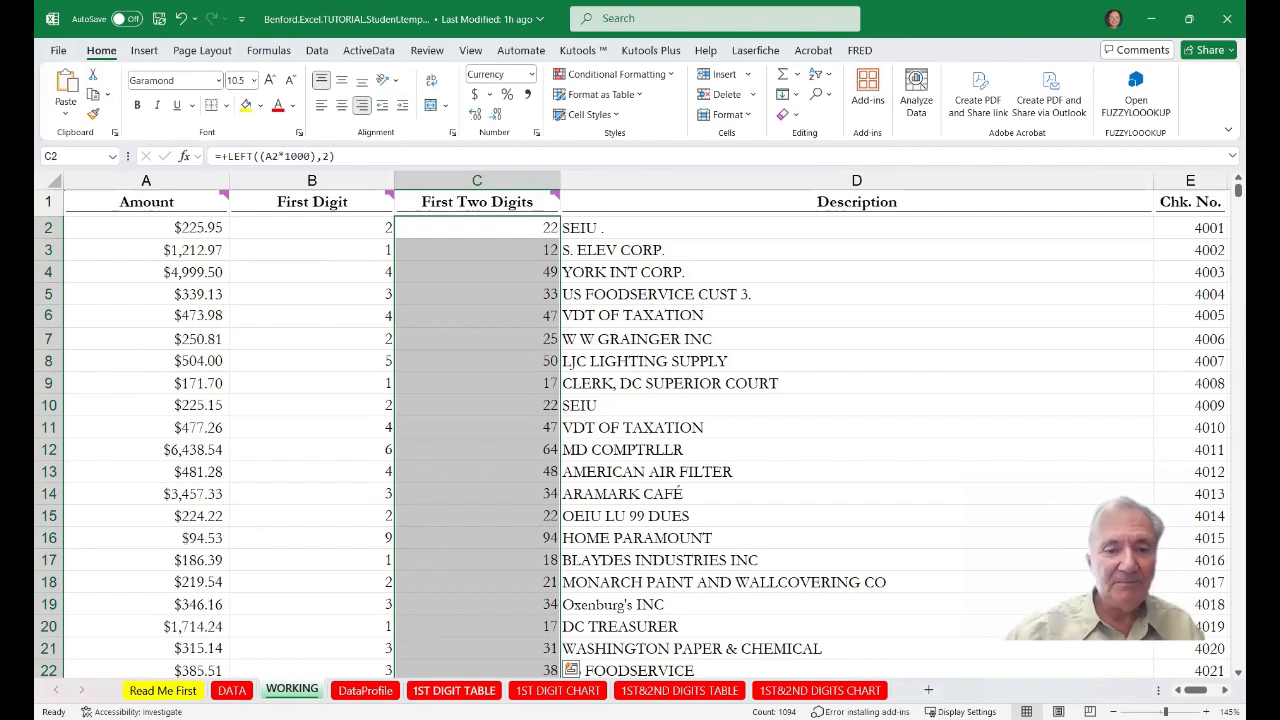
Examine the first digit table and its chart, comparing the actual percentages with Benford's expected percentages for each digit
left_click(453, 690)
scroll(655, 397, "down", 1)
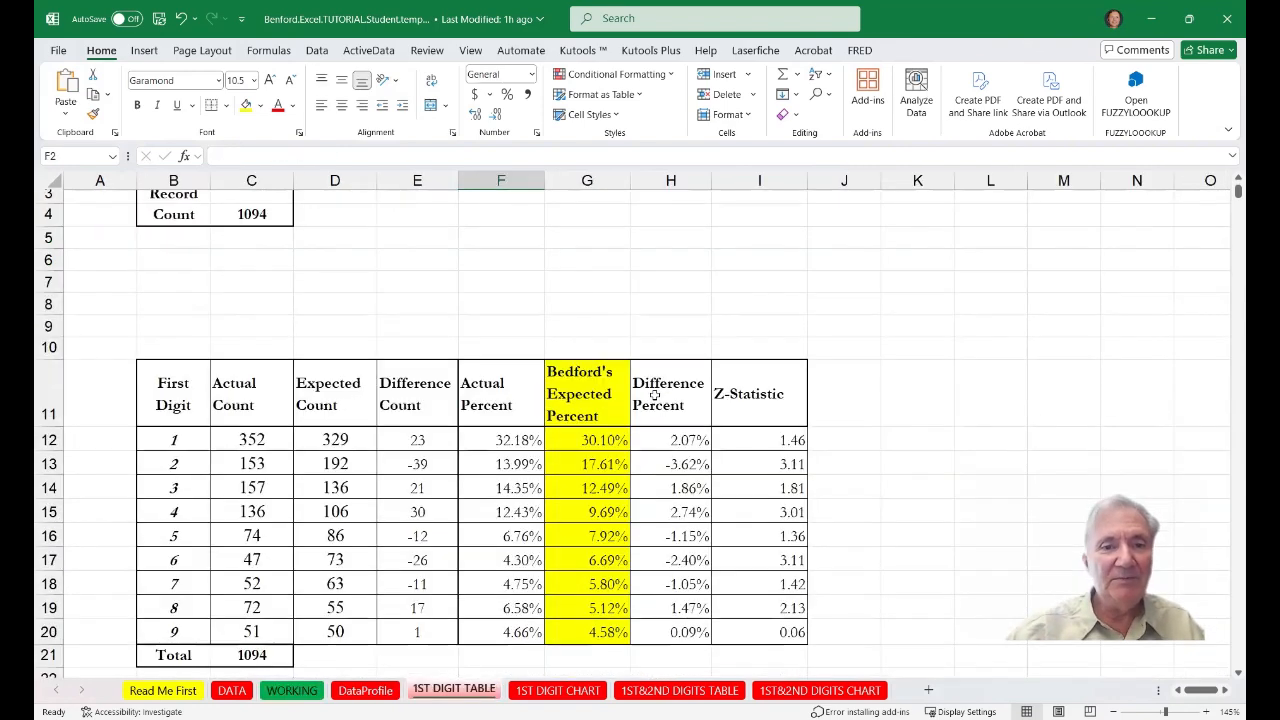
scroll(655, 397, "down", 1)
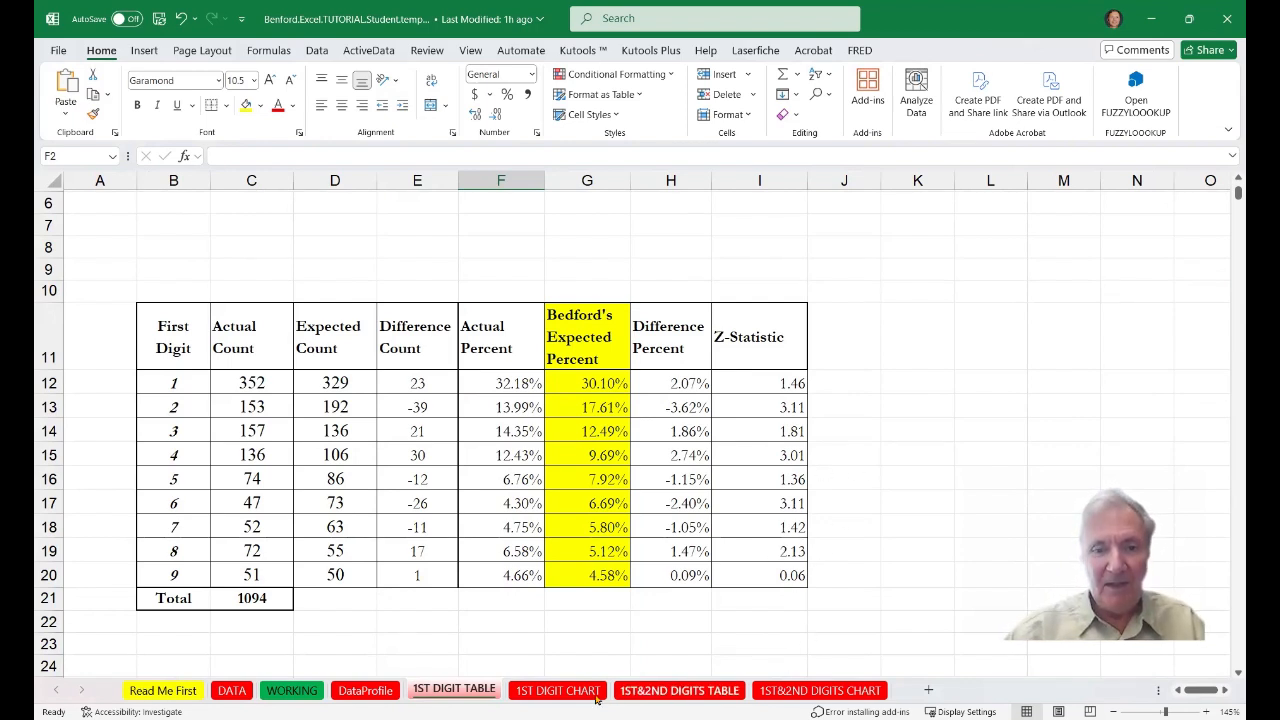
left_click(552, 692)
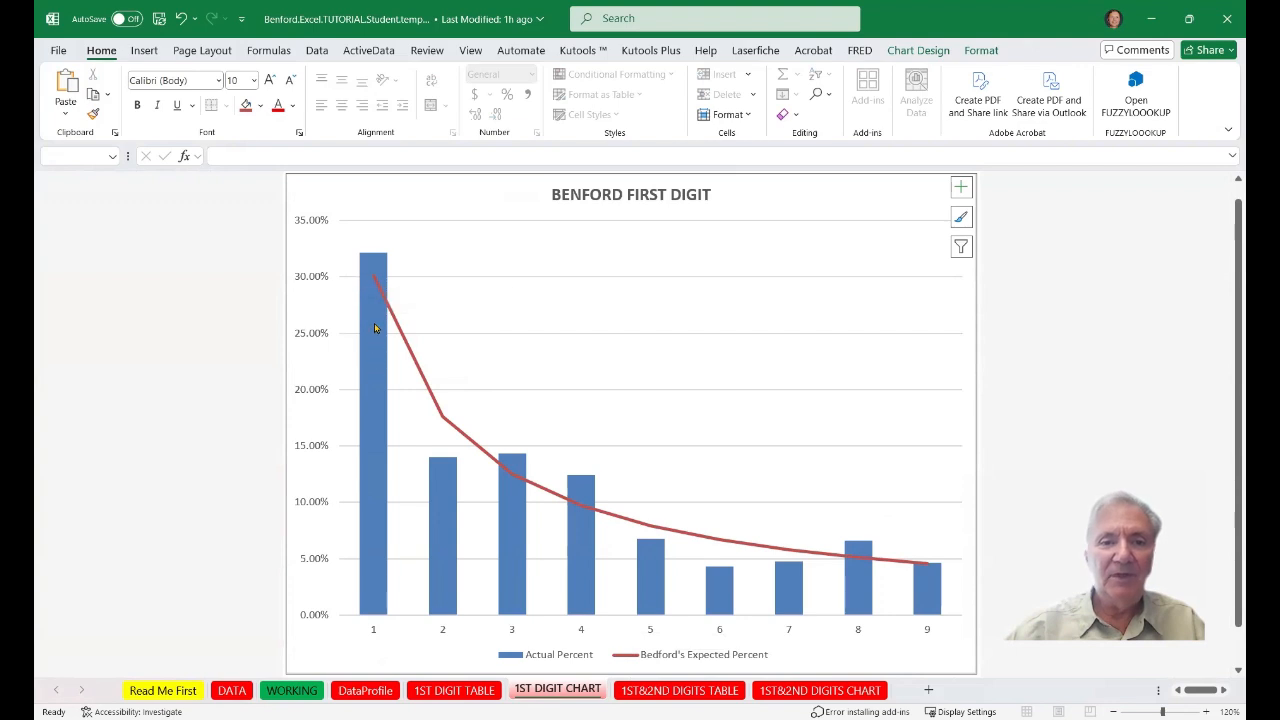
mouse_move(383, 311)
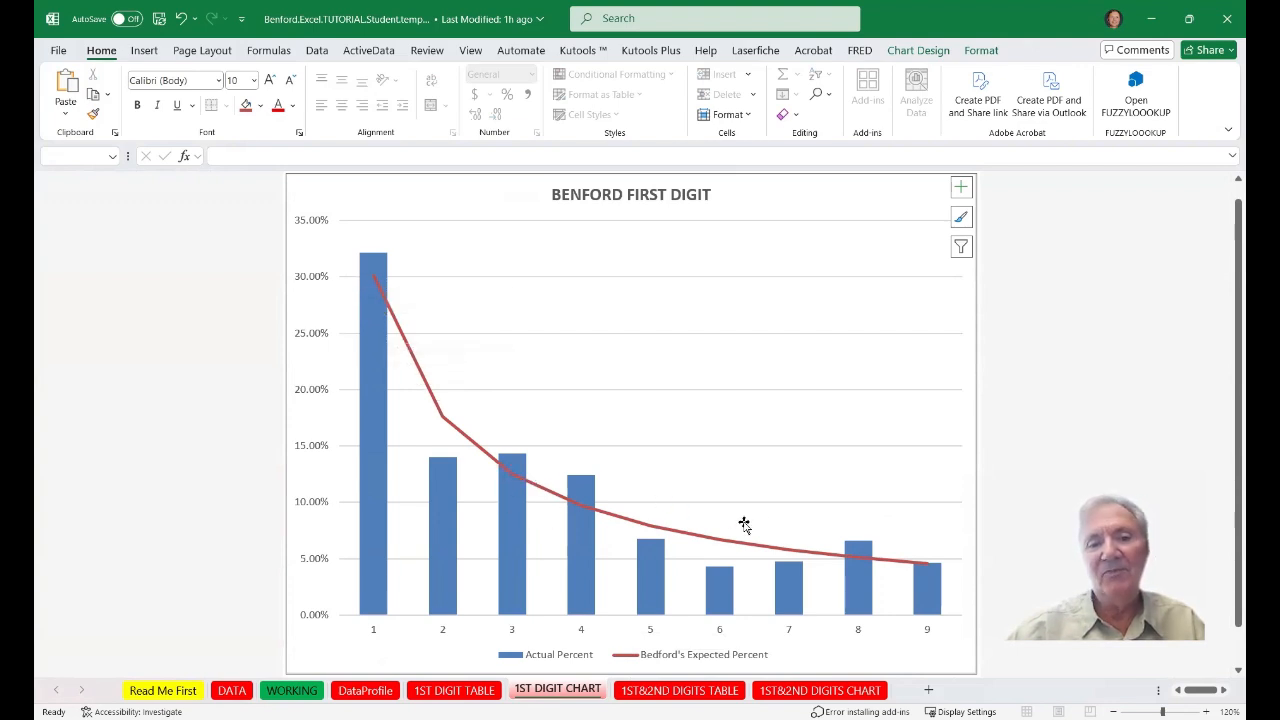
mouse_move(367, 271)
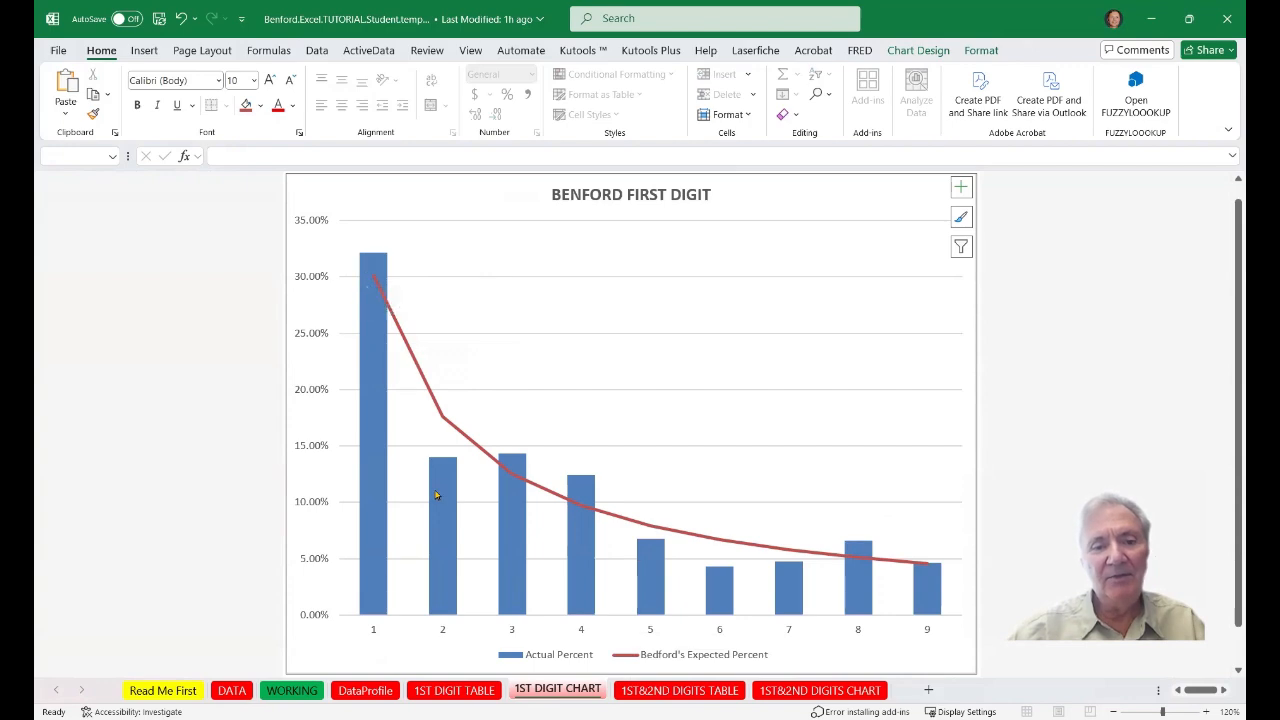
mouse_move(436, 495)
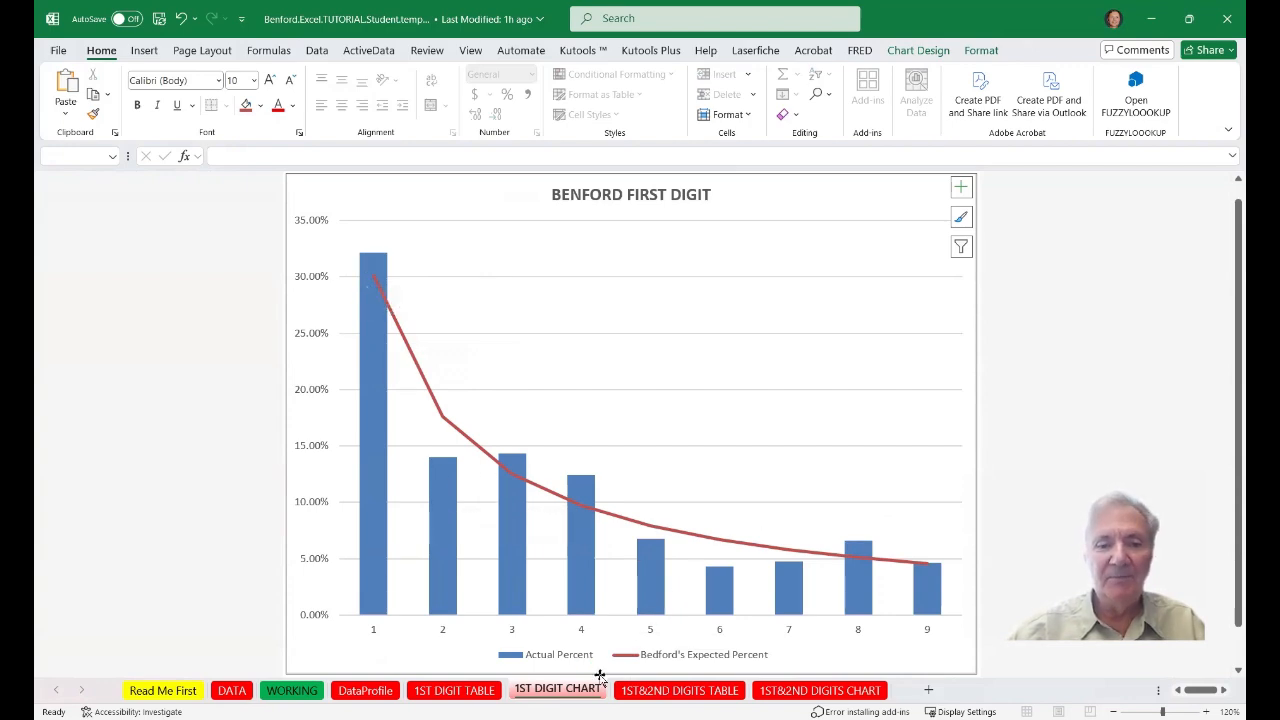
Examine the first and second digits table and its chart, checking the differences, Z-statistics and spikes above the expected curve
left_click(668, 691)
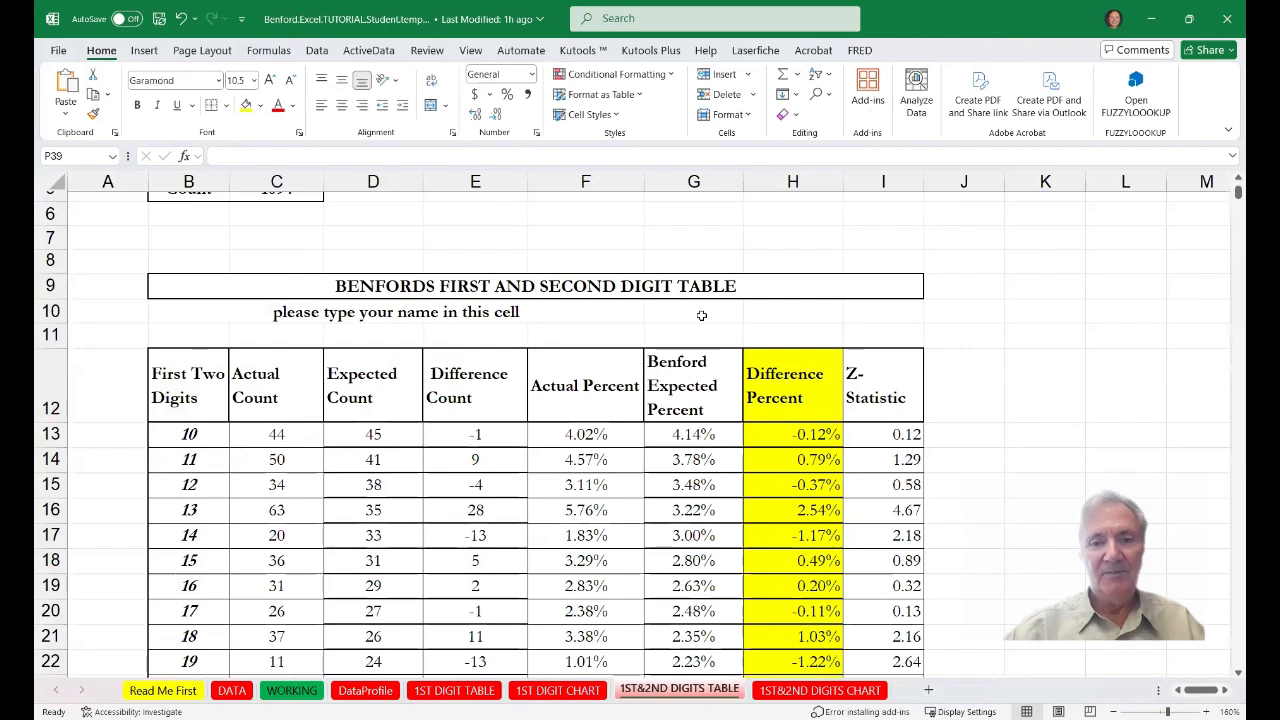
scroll(697, 309, "down", 2)
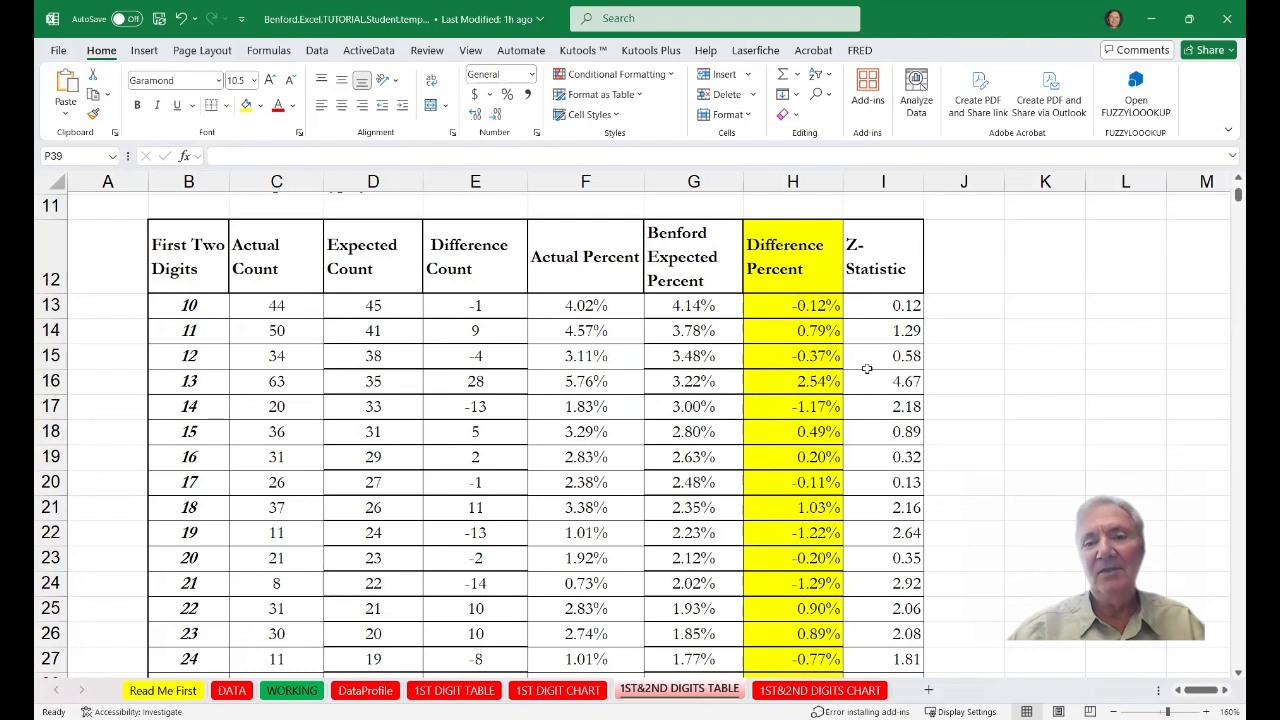
scroll(866, 378, "down", 1)
scroll(865, 385, "up", 1)
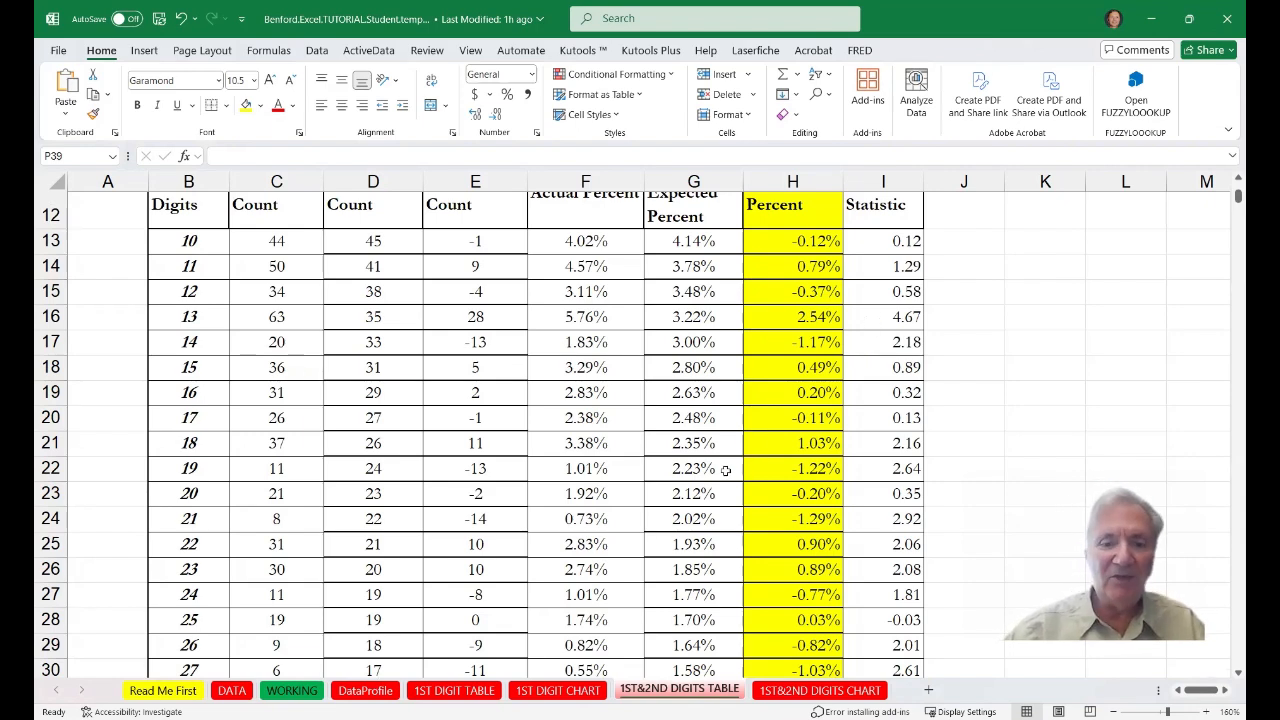
left_click(816, 692)
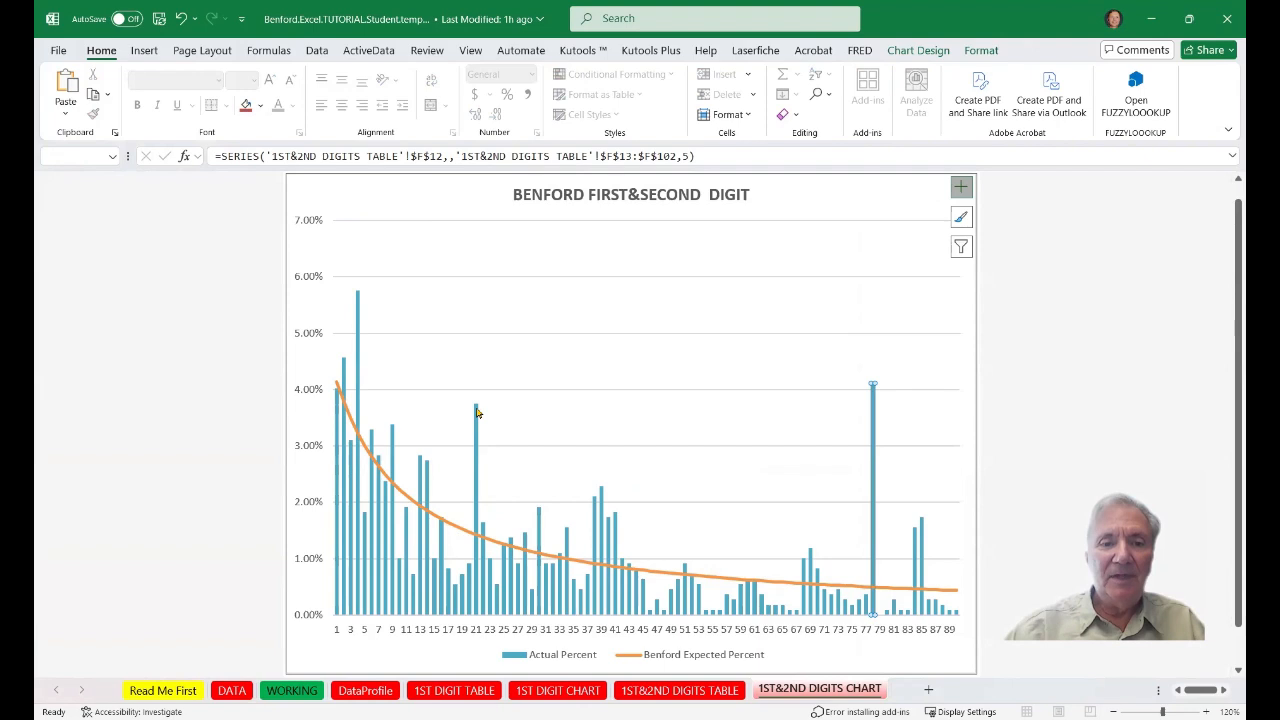
mouse_move(477, 412)
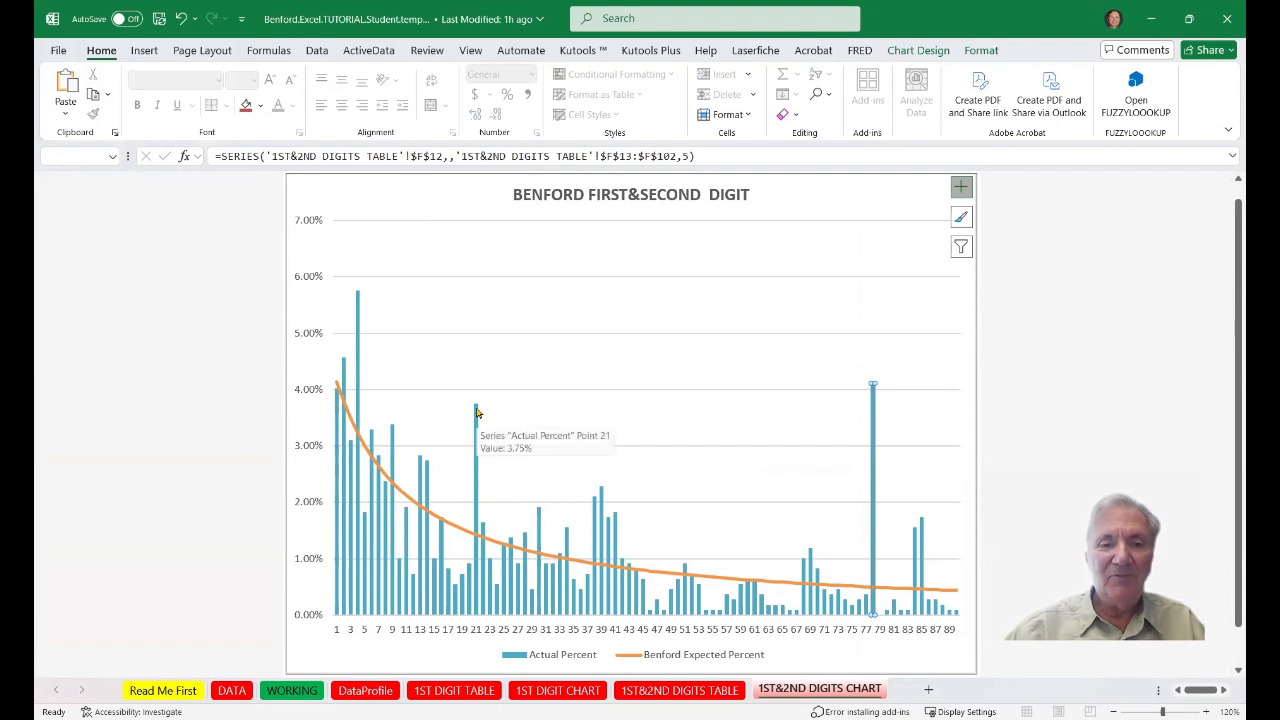